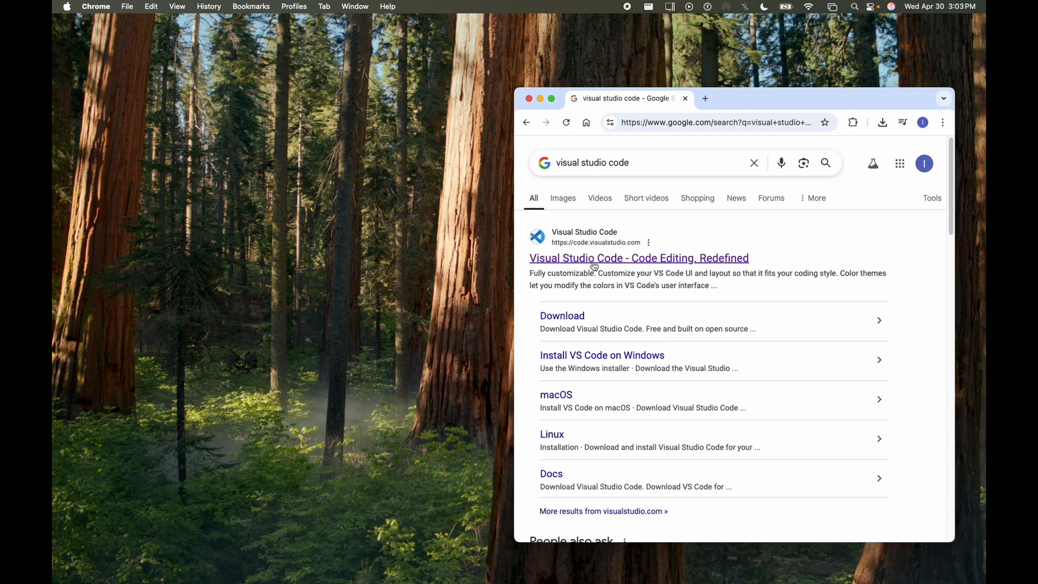
# - Open the Visual Studio Code website from the search results and download VS Code for macOS
pyautogui.click(591, 261)
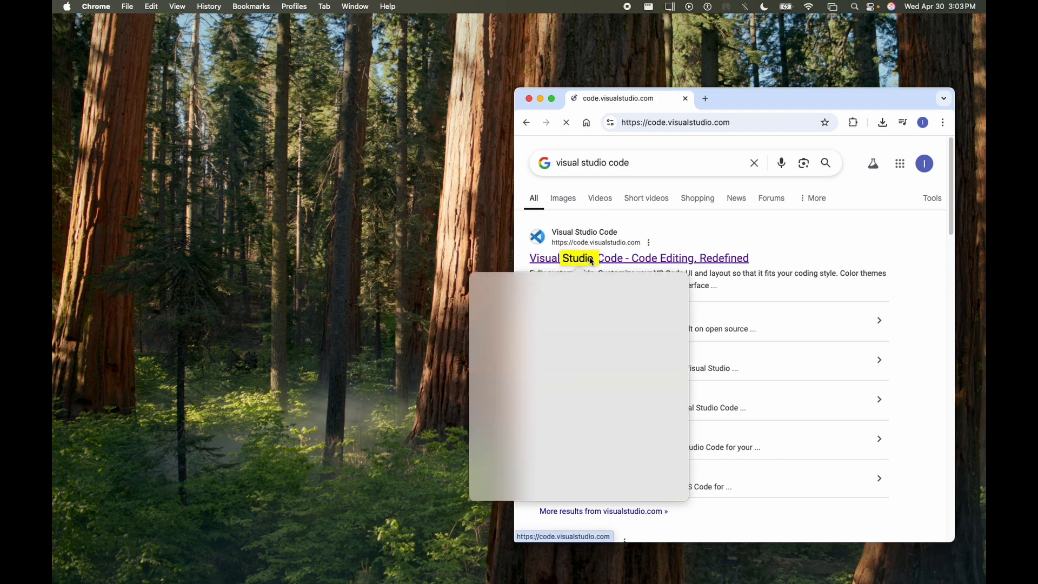
pyautogui.click(551, 98)
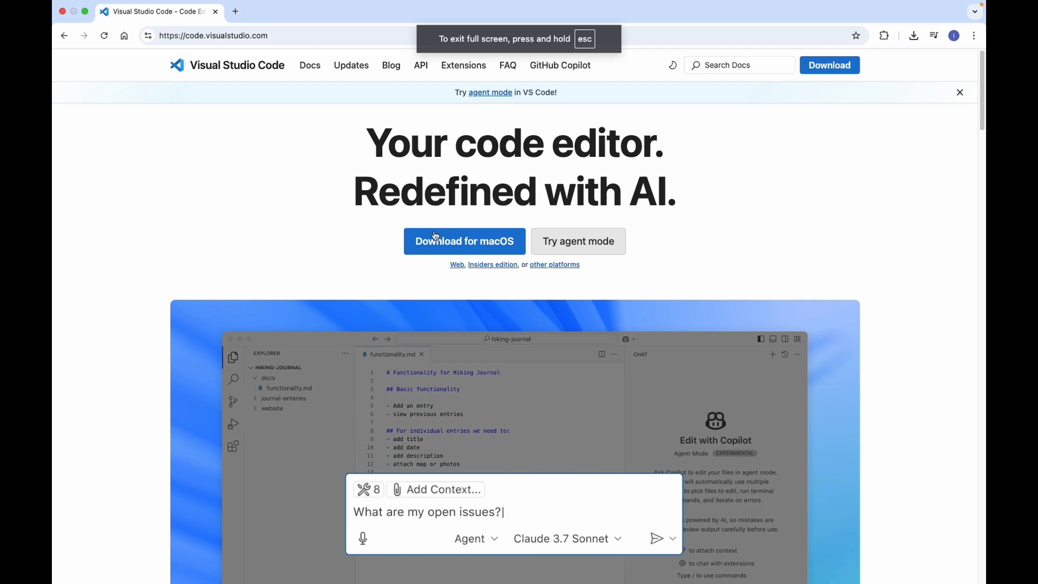
pyautogui.click(428, 245)
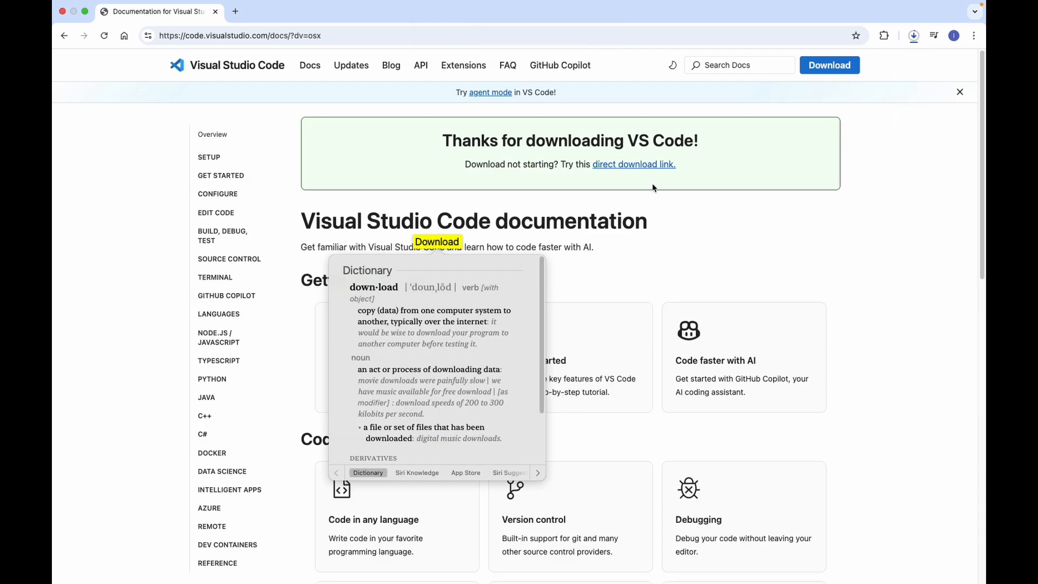
# - Reveal the downloaded VS Code zip file in the Downloads folder
pyautogui.click(918, 40)
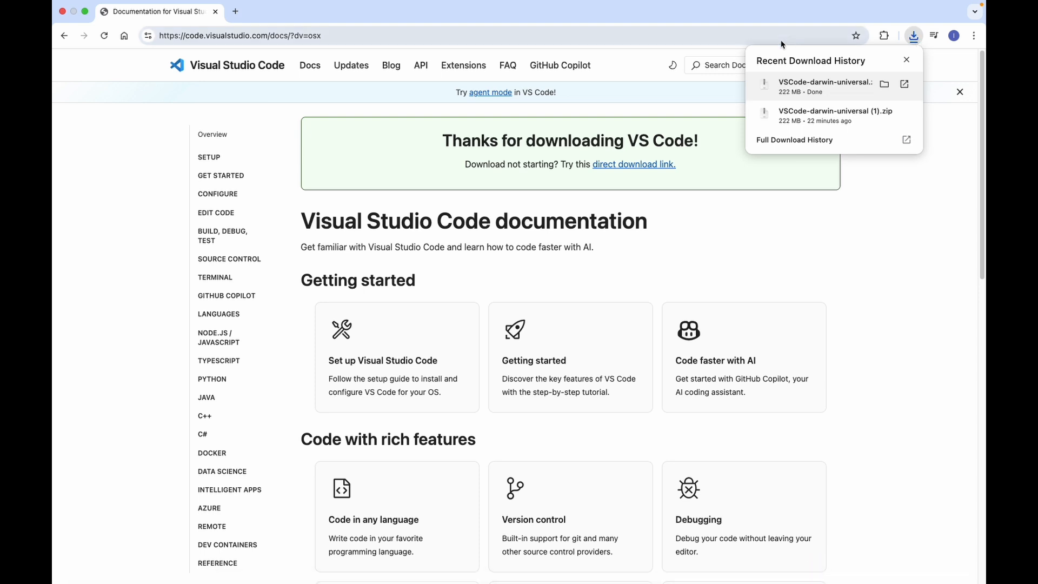
pyautogui.click(887, 87)
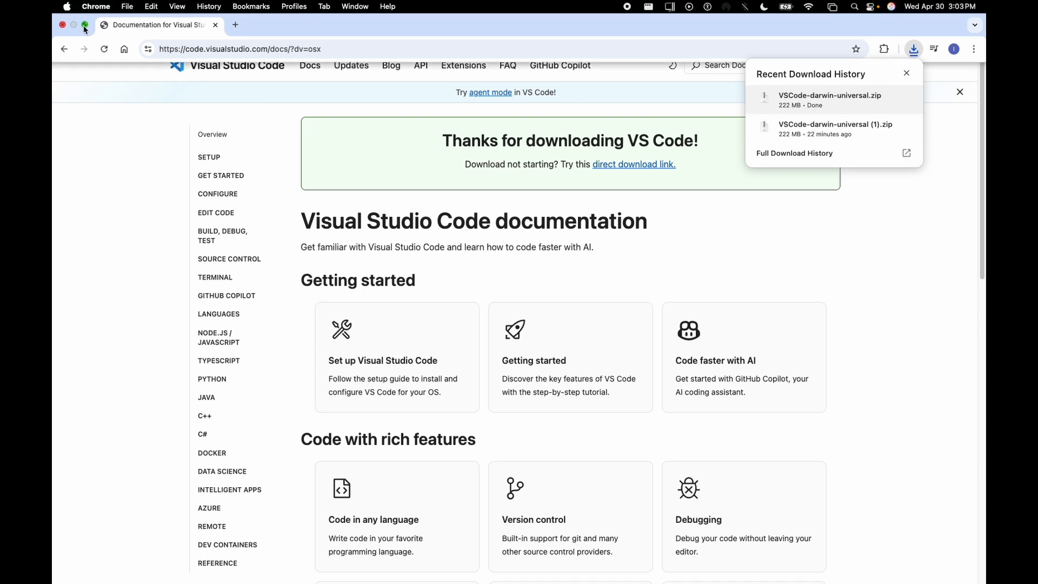
pyautogui.click(85, 26)
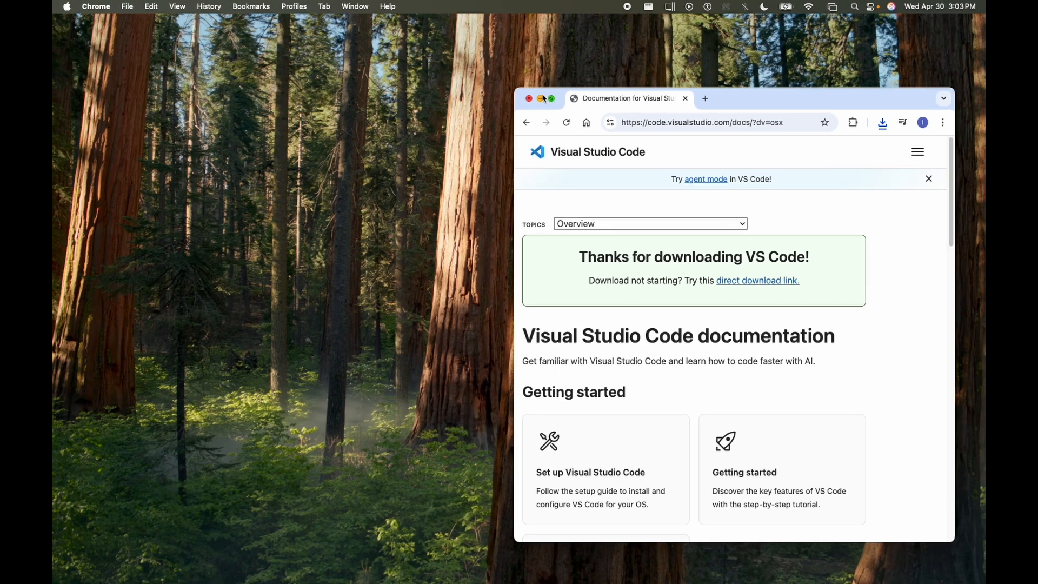
pyautogui.moveTo(446, 144); pyautogui.dragTo(448, 142)
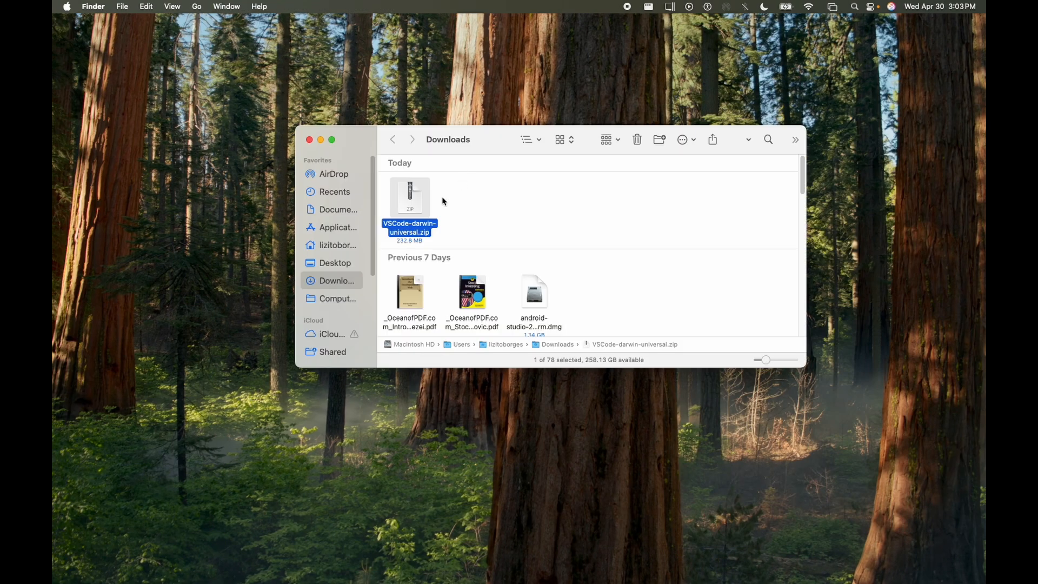
# - Unzip the VS Code archive and launch the Visual Studio Code app, confirming it may open
pyautogui.doubleClick(411, 196)
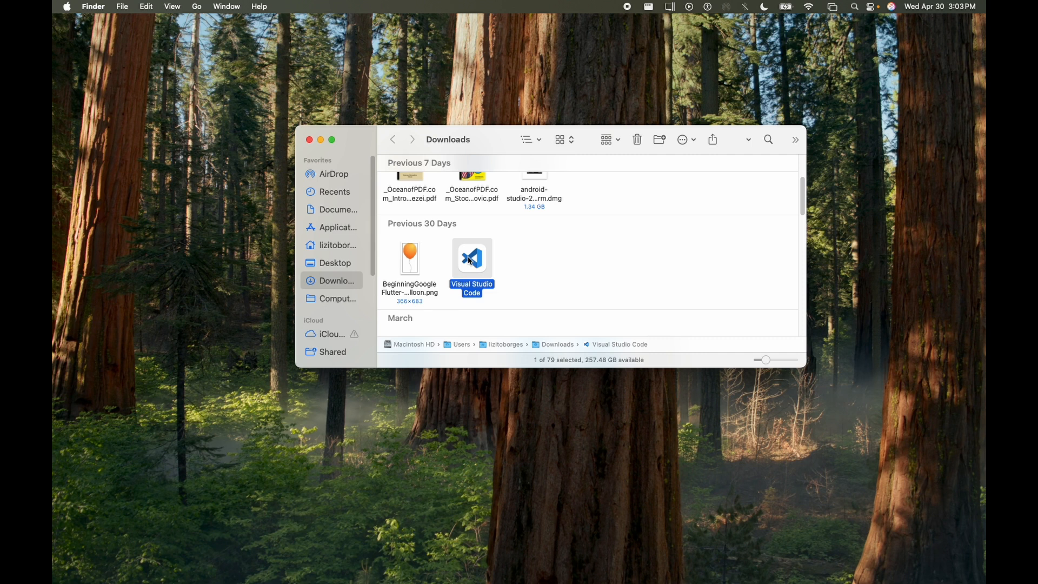
pyautogui.doubleClick(469, 262)
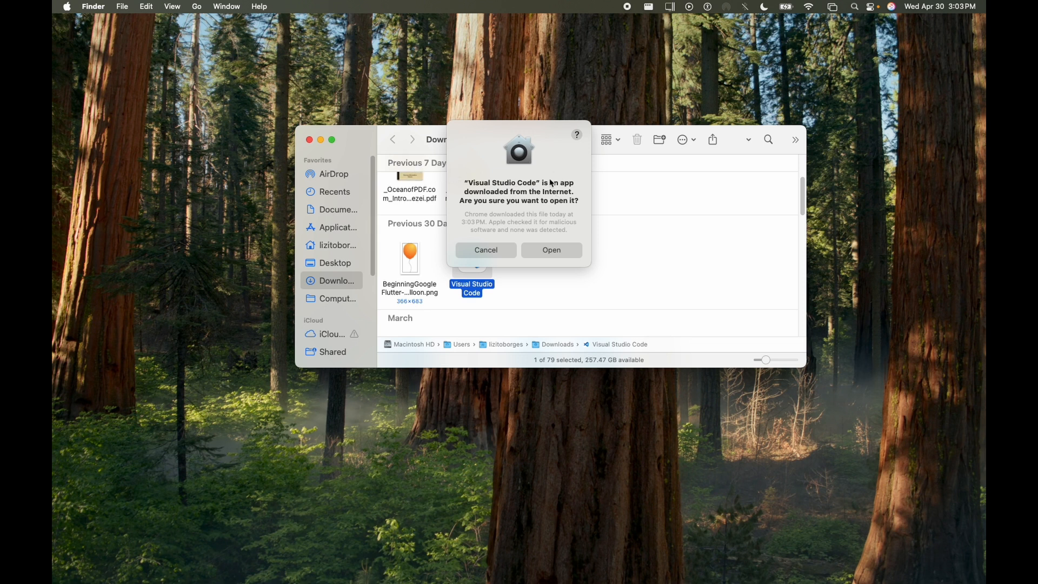
pyautogui.click(552, 252)
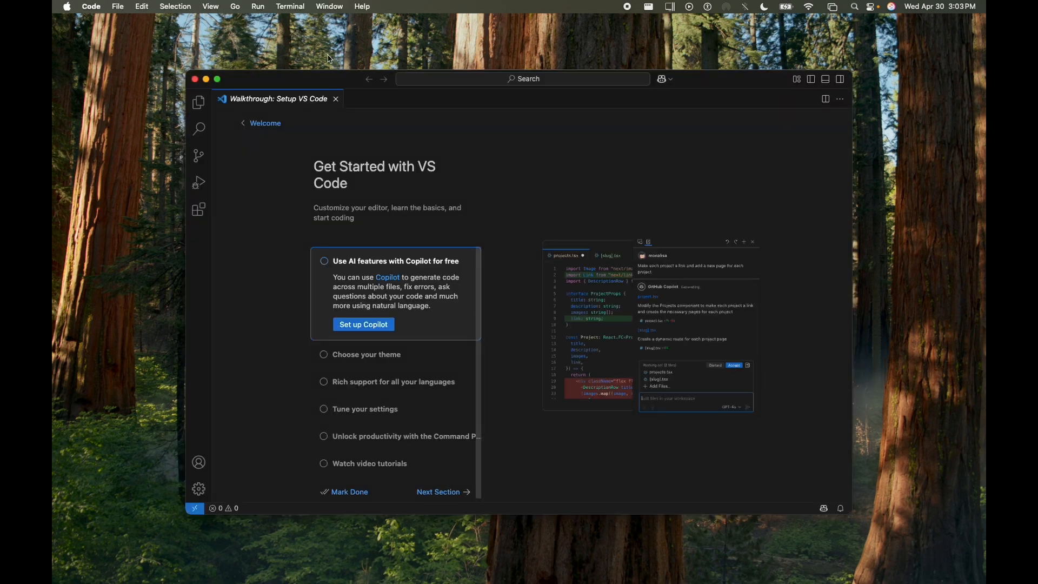
# - Open the Choose your theme walkthrough step, preview the colour themes and set the theme to Dark Modern
pyautogui.click(218, 79)
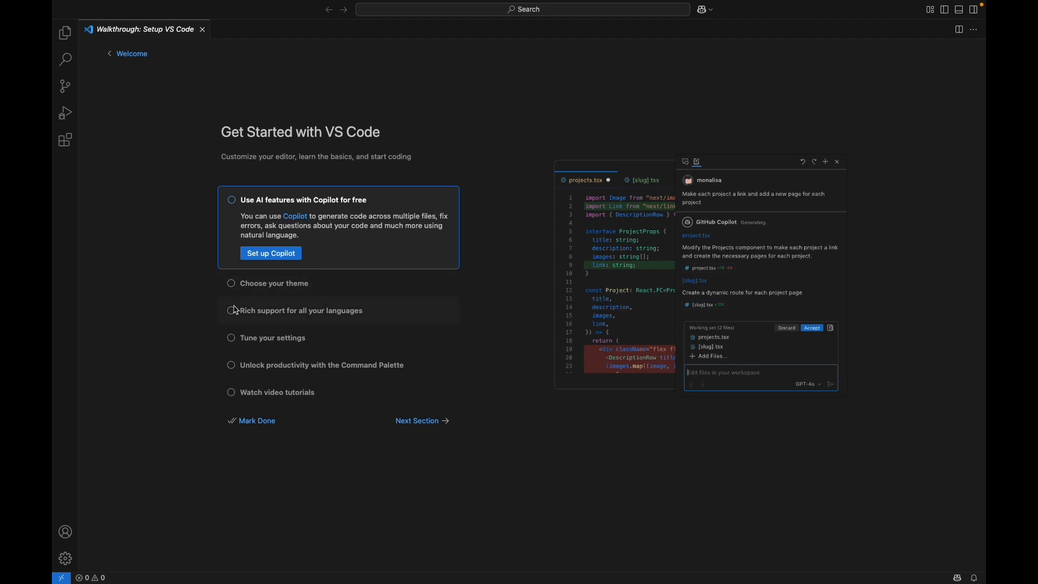
pyautogui.click(232, 285)
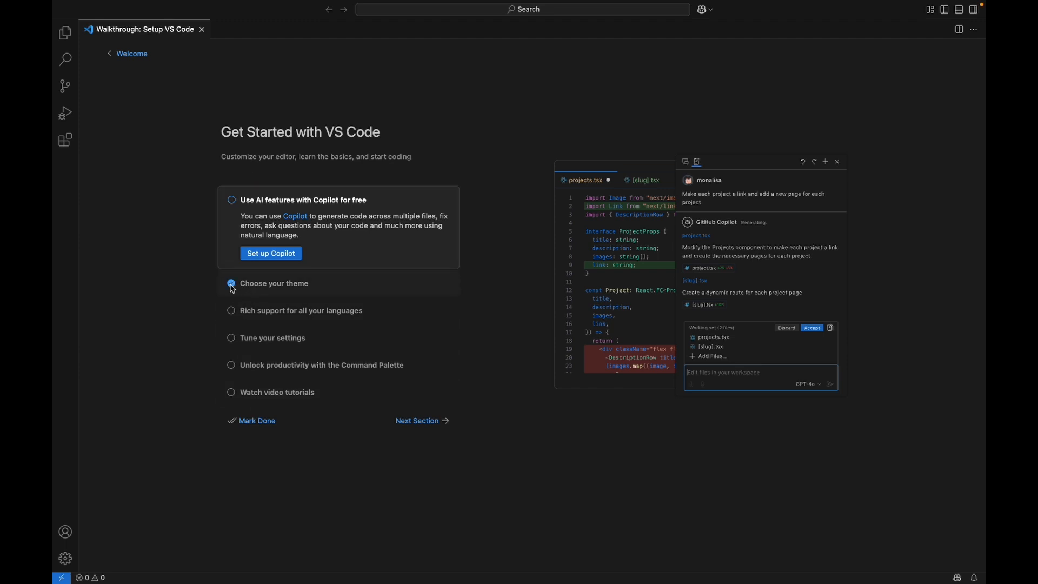
pyautogui.click(241, 289)
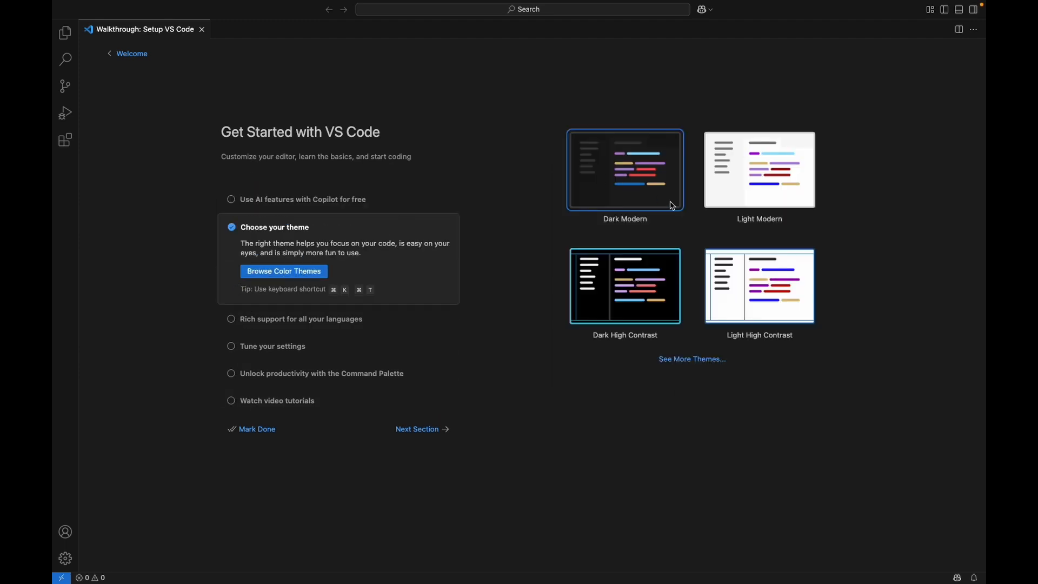
pyautogui.click(783, 205)
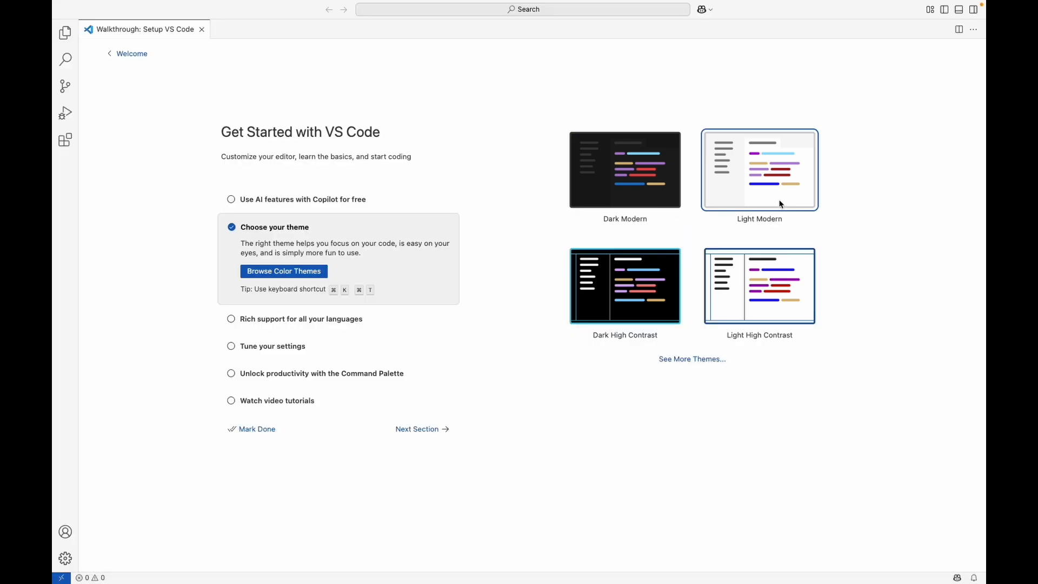
pyautogui.click(661, 182)
pyautogui.click(638, 284)
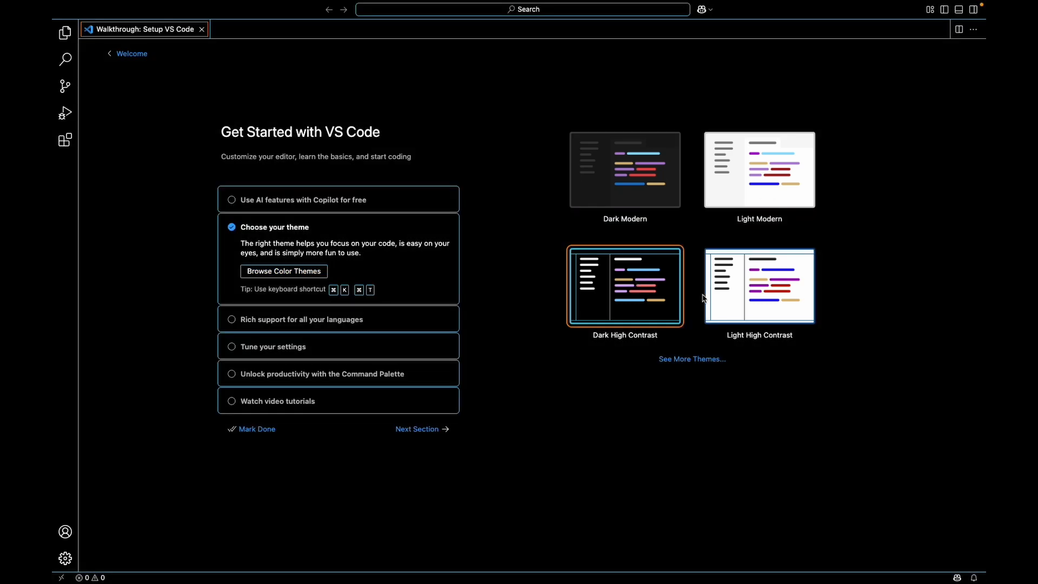
pyautogui.click(776, 312)
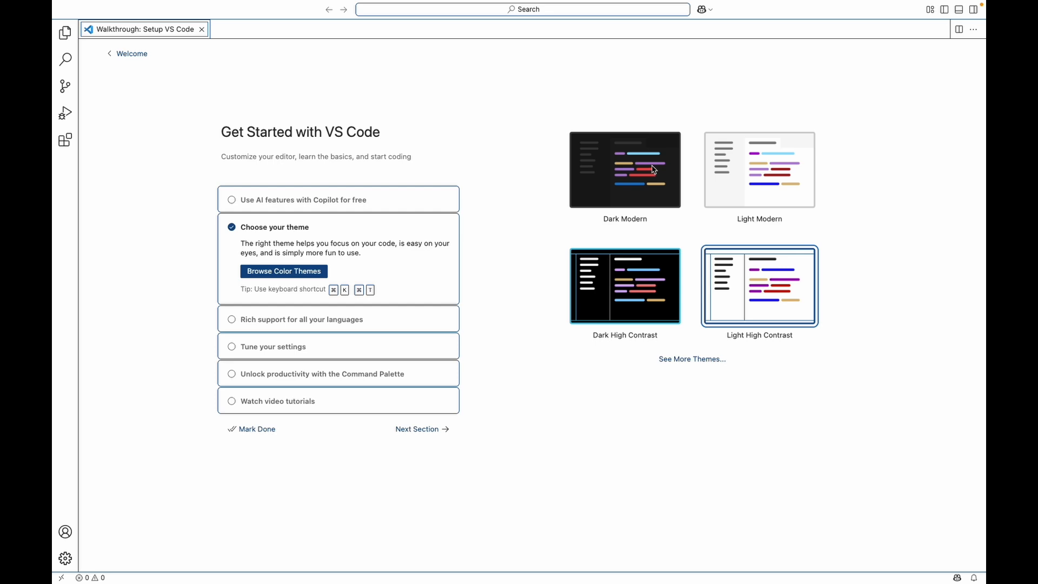
pyautogui.click(624, 162)
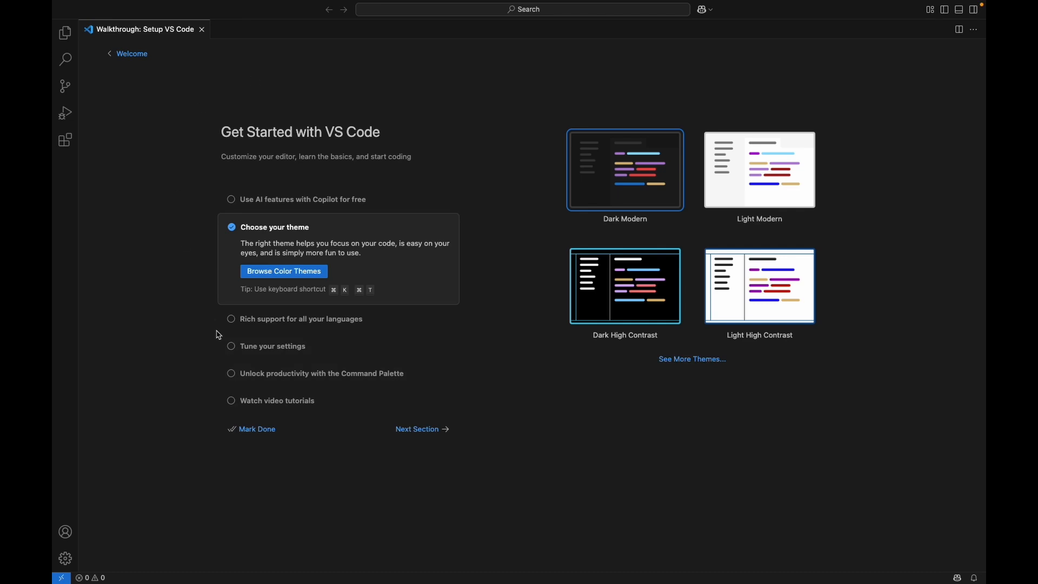
# - Close the walkthrough and search the extensions marketplace for flutter
pyautogui.click(202, 31)
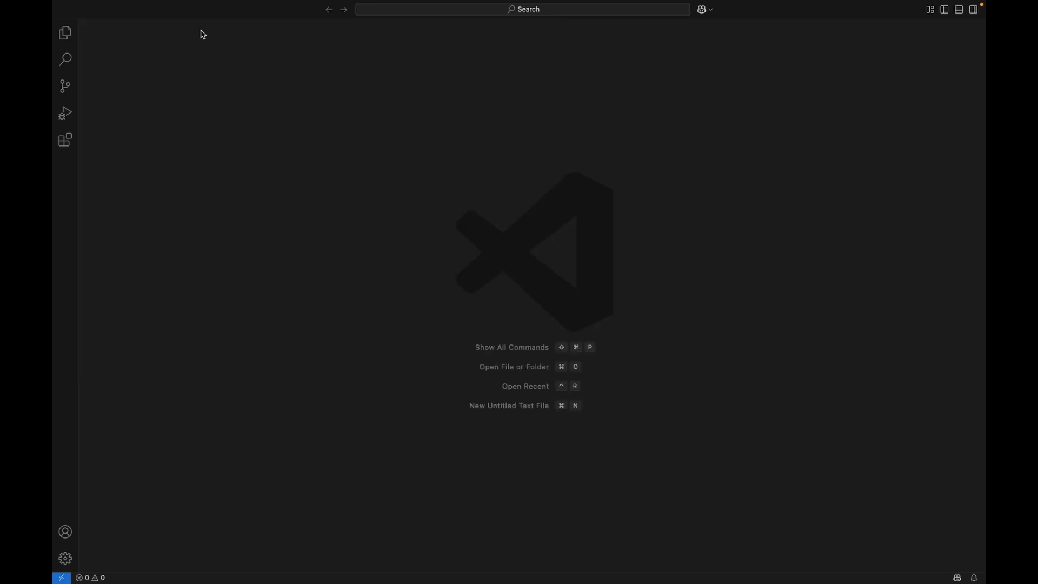
pyautogui.click(66, 145)
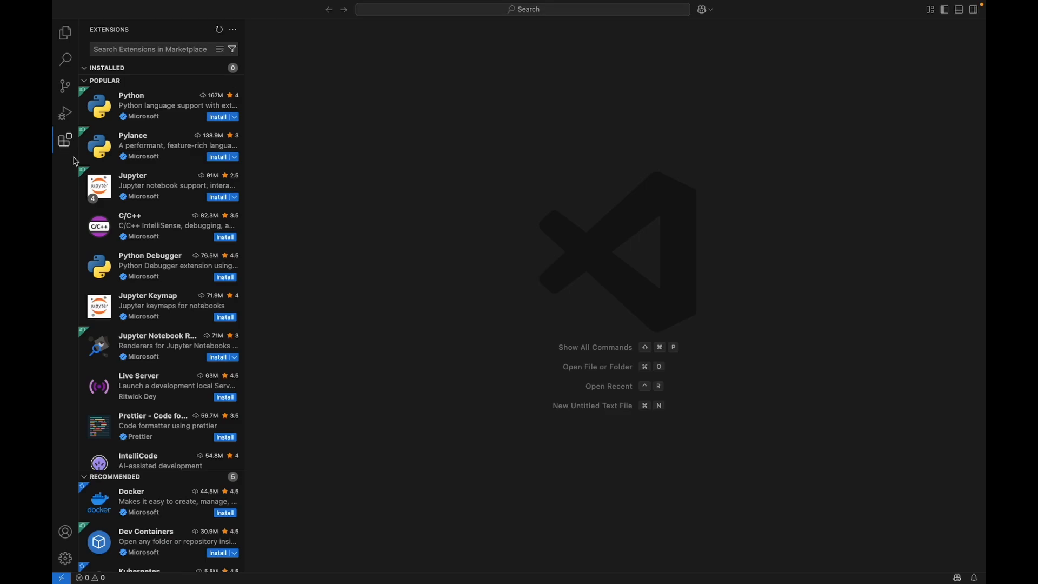
pyautogui.click(134, 50)
pyautogui.write('flutter')
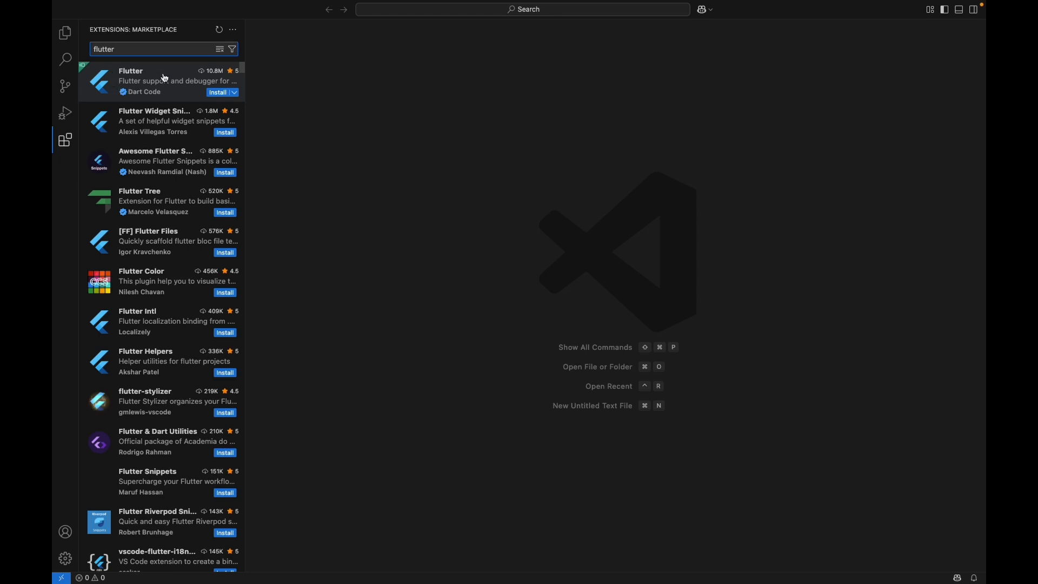
# - Install the Flutter extension by Dart Code, trusting the publisher
pyautogui.moveTo(132, 84)
pyautogui.click(218, 93)
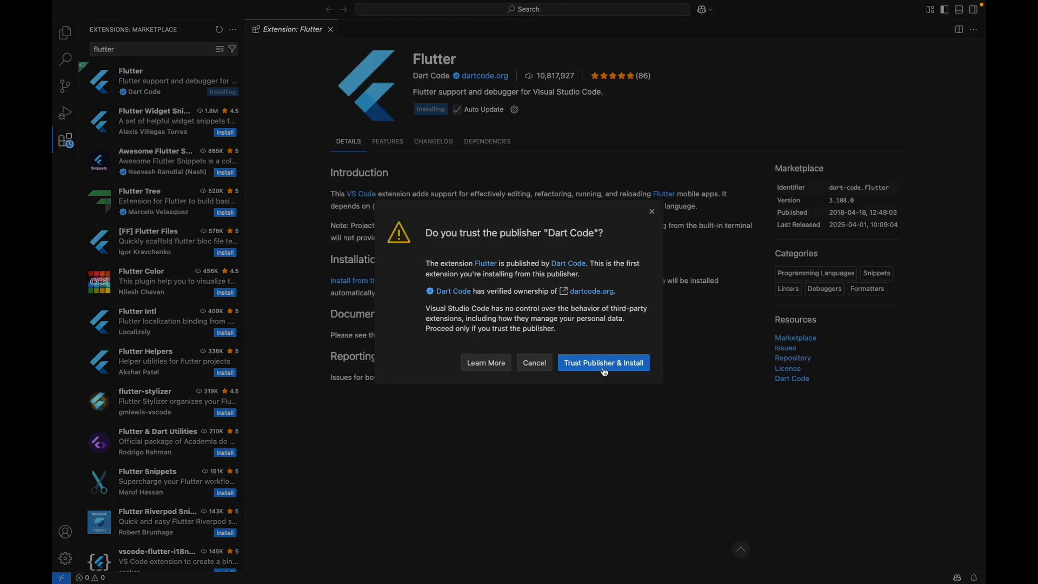
pyautogui.click(604, 364)
# - Install the Flutter Widget Snippets extension
pyautogui.click(129, 132)
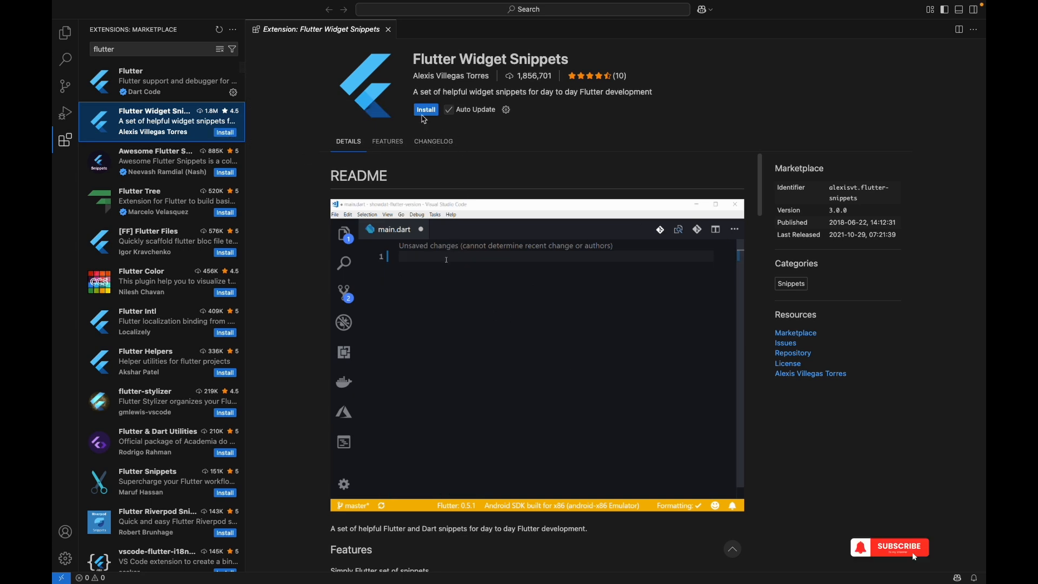
pyautogui.click(424, 111)
pyautogui.click(579, 372)
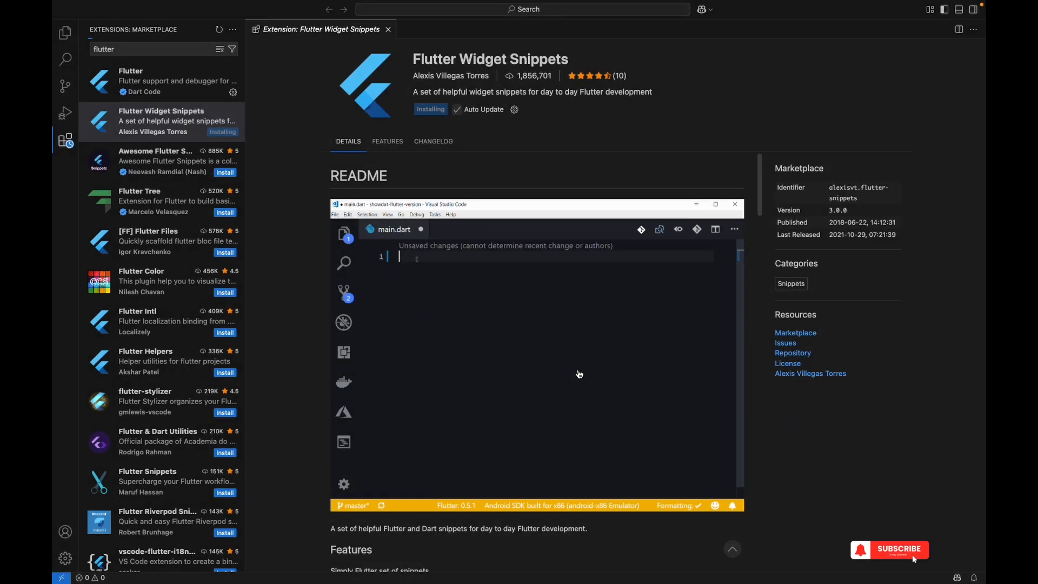
# - Review the details of the Flutter extension, then search for dart and open the Dart extension's details
pyautogui.click(182, 85)
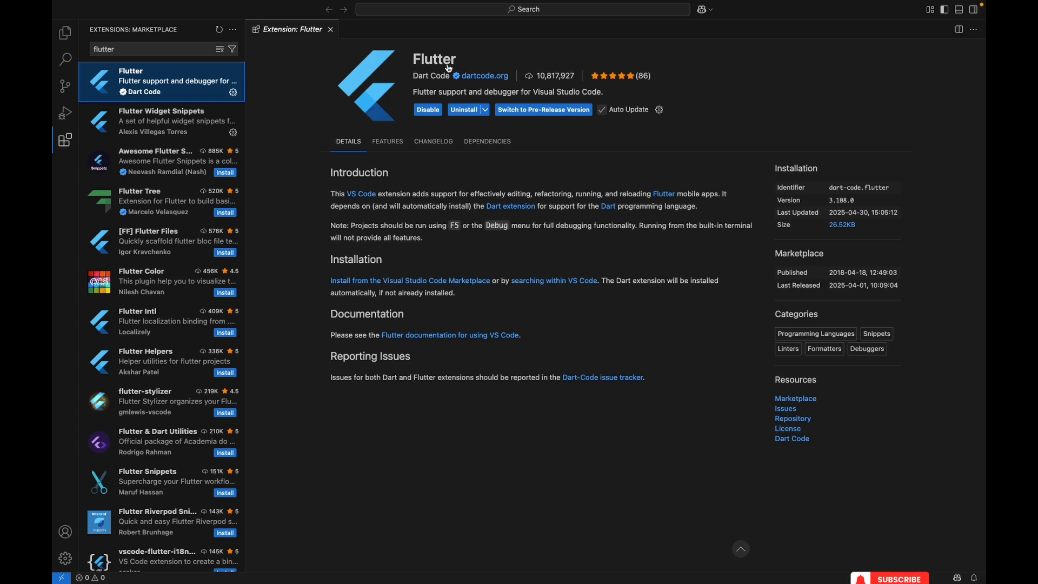
pyautogui.doubleClick(128, 50)
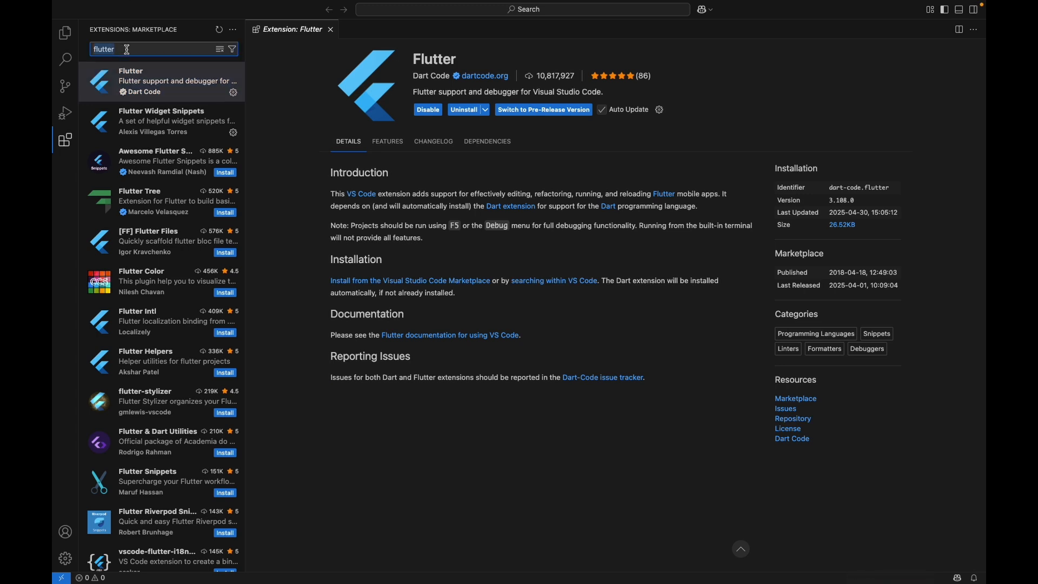
pyautogui.write('dart')
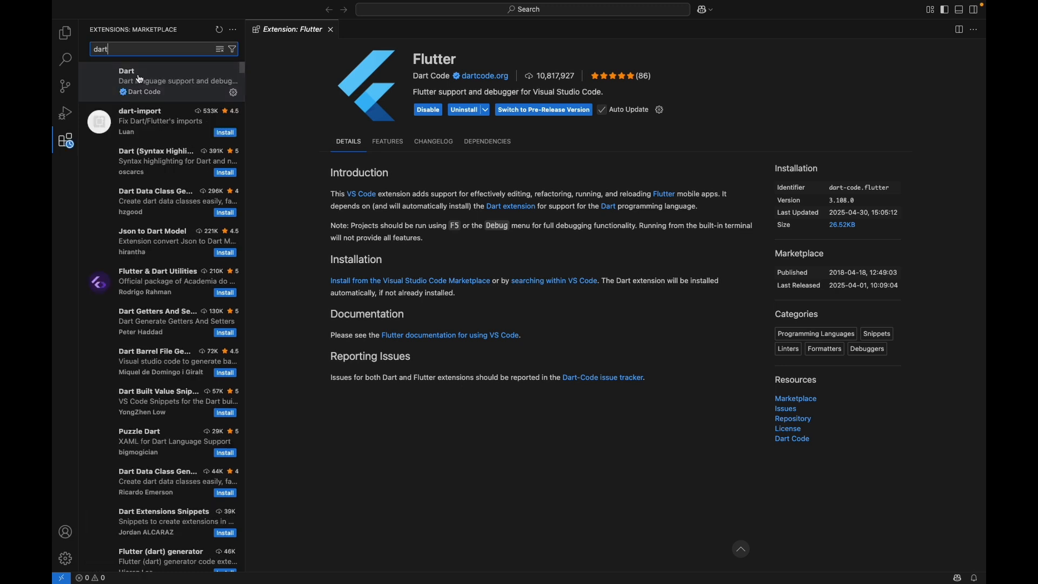
pyautogui.click(139, 78)
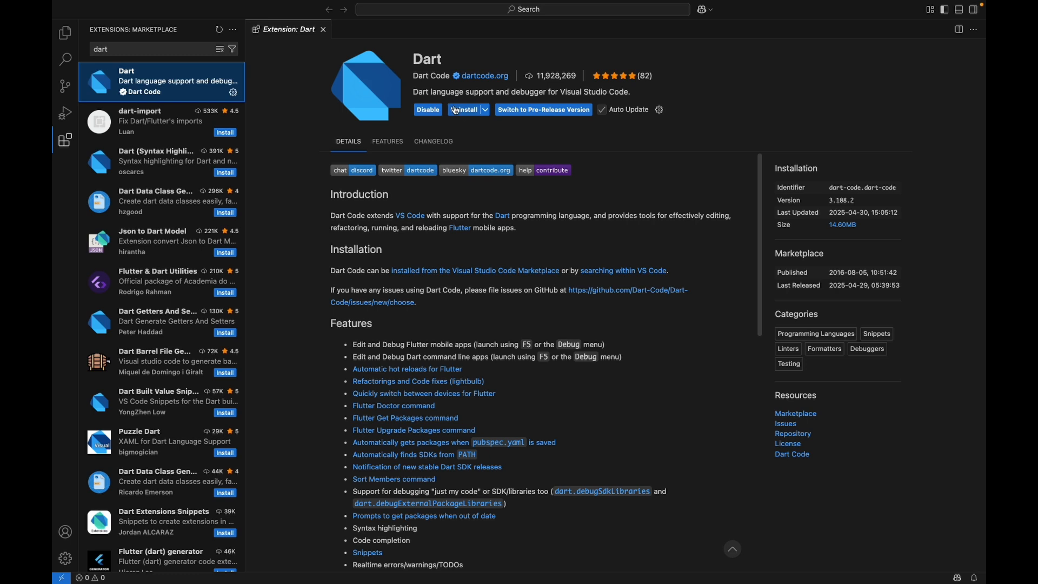
# - Search the marketplace for icon th and examine the Material Icon Theme extension's details page
pyautogui.moveTo(123, 50); pyautogui.dragTo(94, 50)
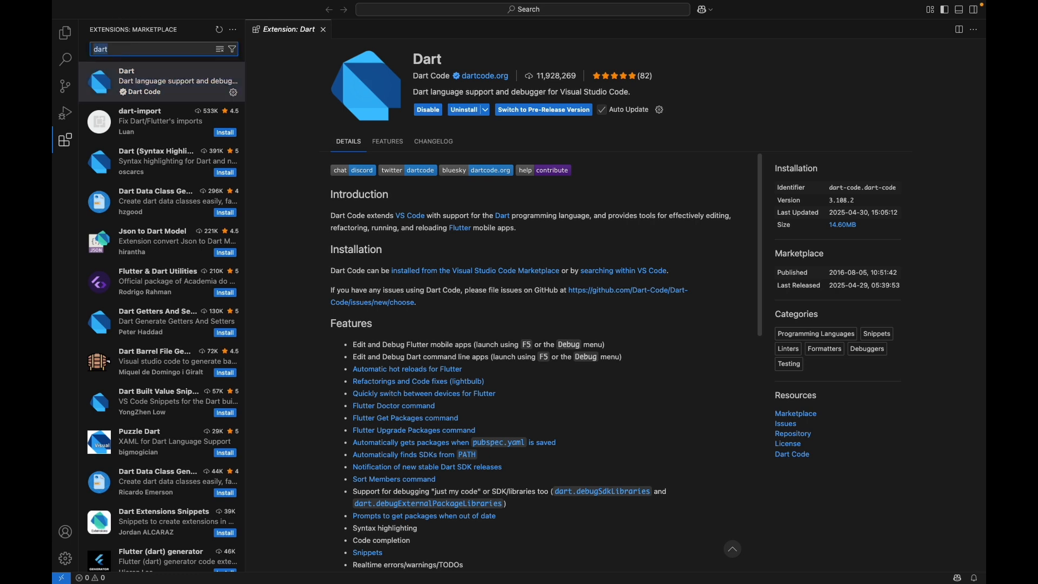
pyautogui.press('BackSpace')
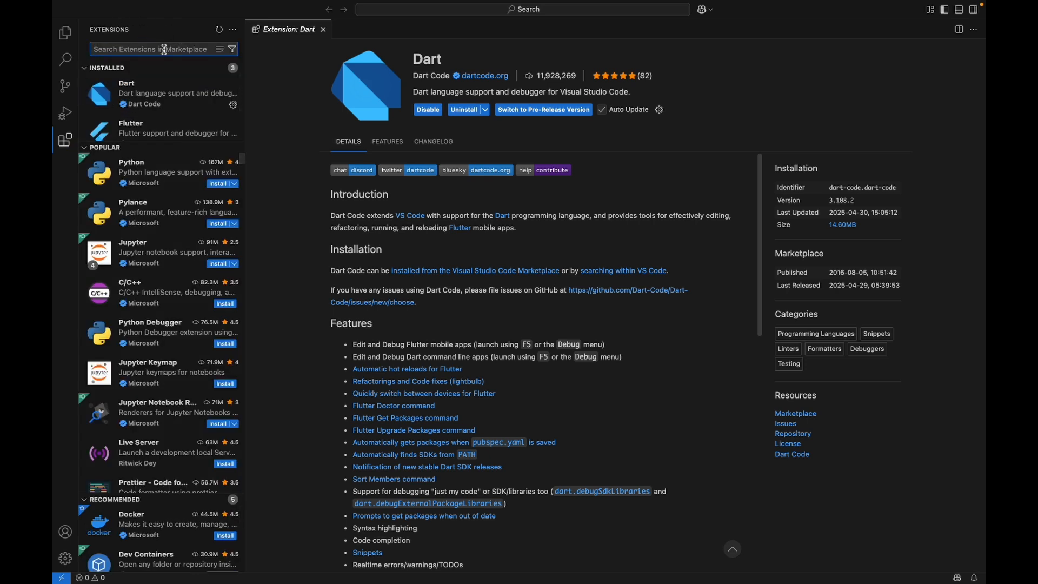
pyautogui.write('icon')
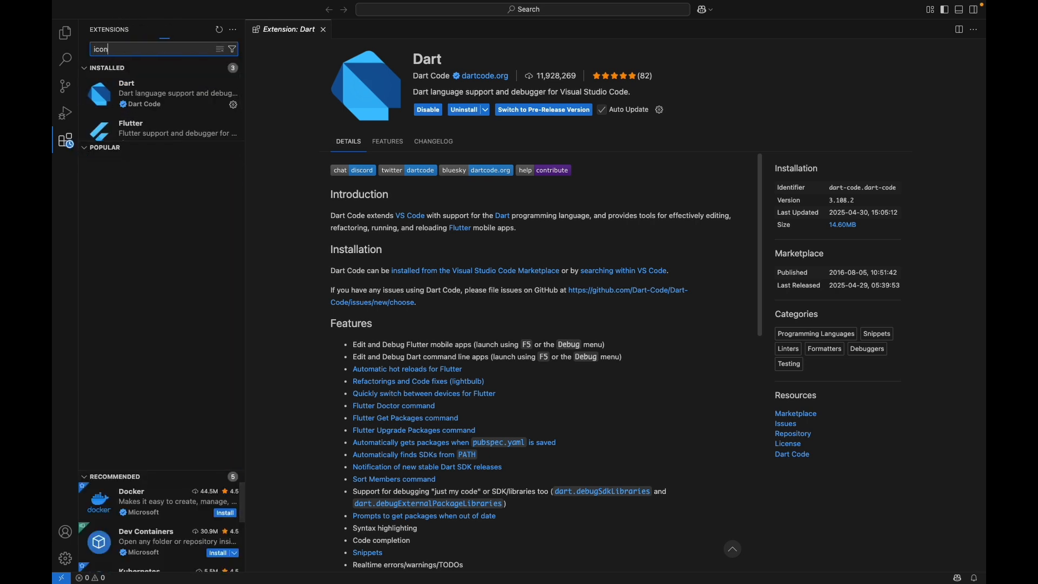
pyautogui.write(' th')
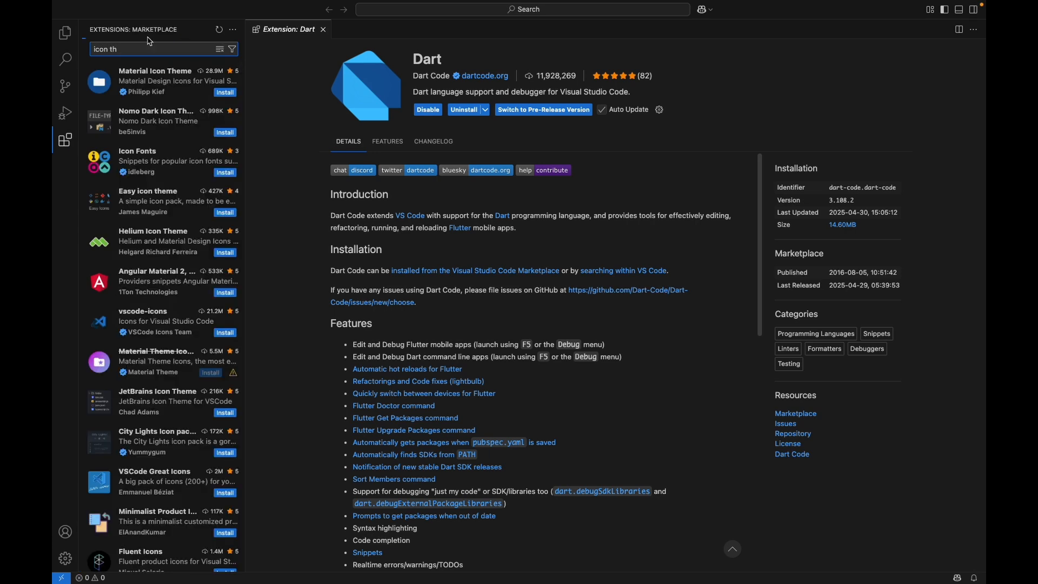
pyautogui.click(135, 78)
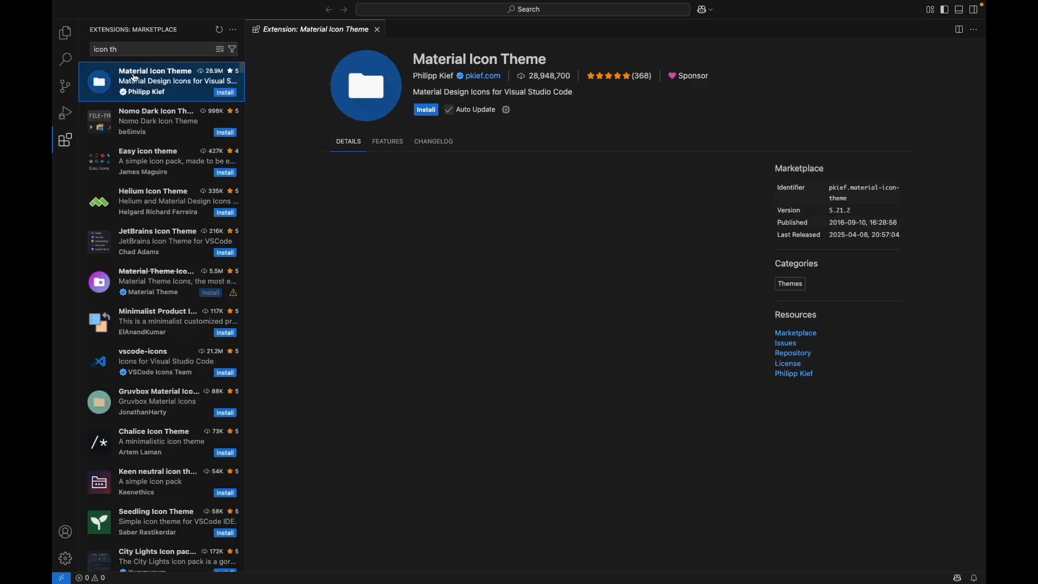
pyautogui.scroll(-2, 437, 335)
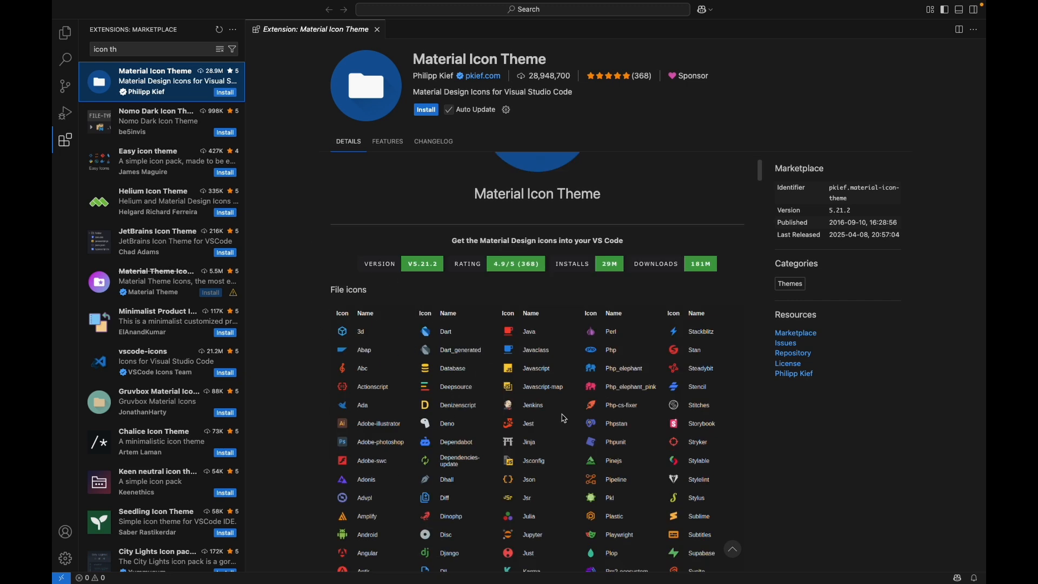
pyautogui.scroll(-1, 386, 451)
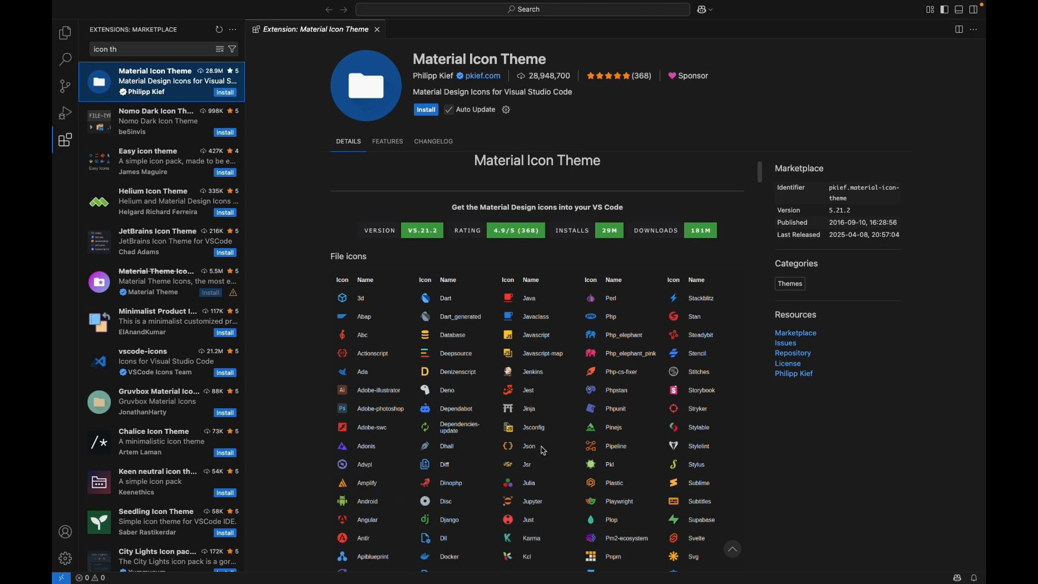
pyautogui.scroll(-1, 543, 512)
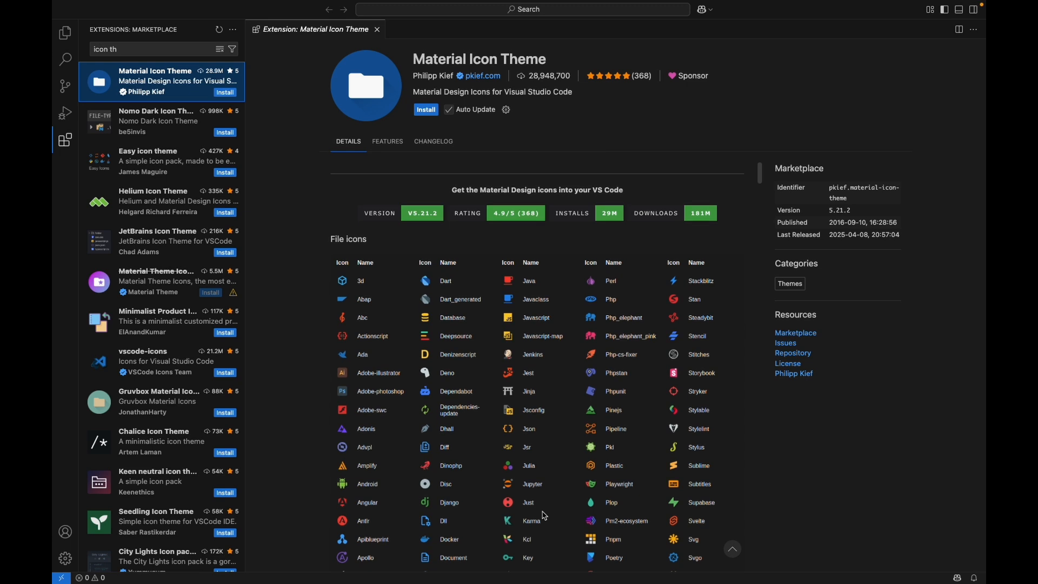
# - Install the Material Icon Theme extension, trusting its publisher, and set Material Icon Theme as the file icon theme
pyautogui.scroll(2, 550, 487)
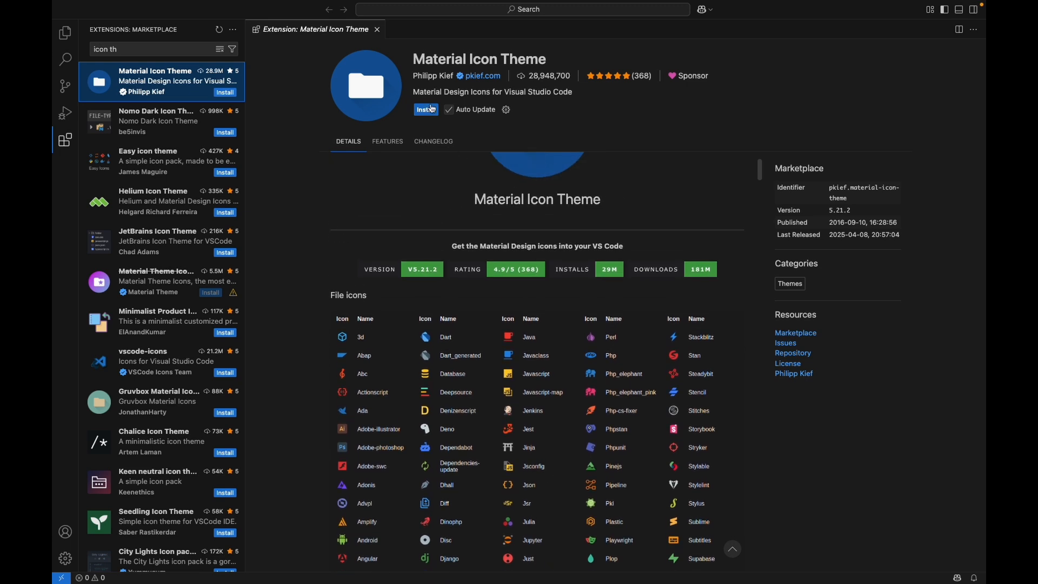
pyautogui.click(423, 119)
pyautogui.click(427, 111)
pyautogui.click(597, 365)
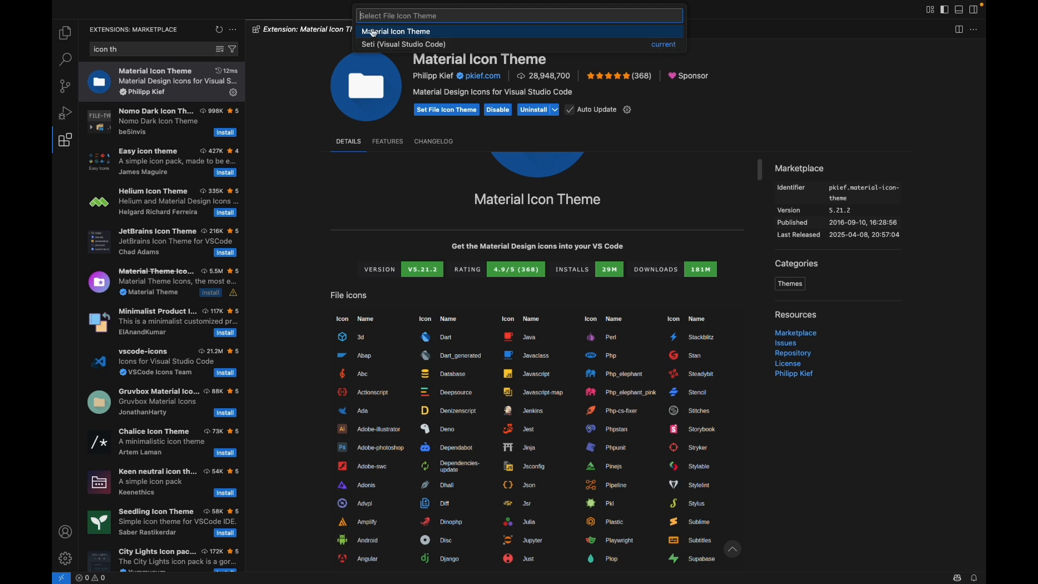
pyautogui.click(417, 33)
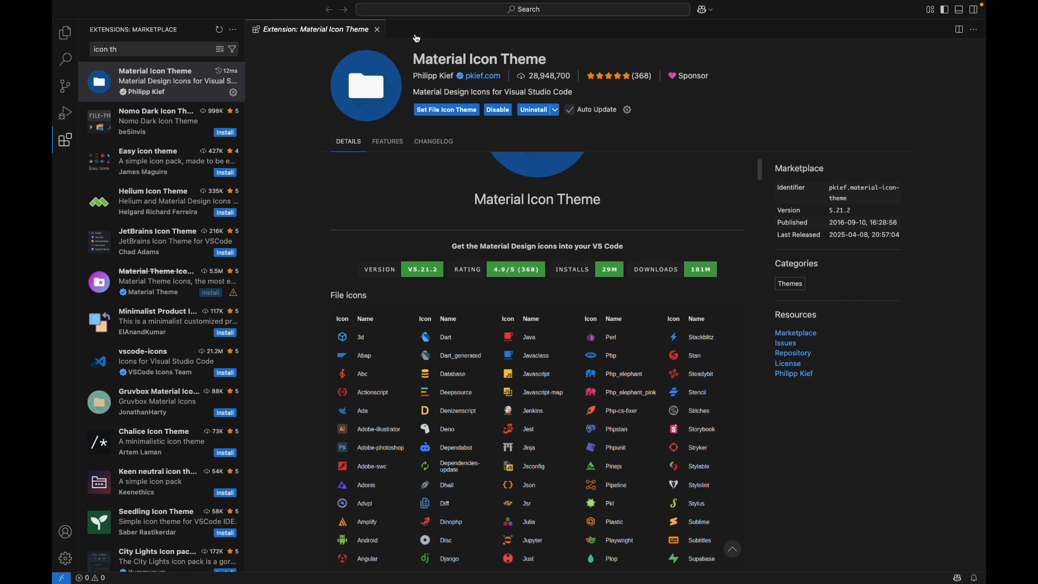
# - Search the marketplace for pret and install the Prettier - Code formatter extension, trusting the publisher
pyautogui.moveTo(135, 49); pyautogui.dragTo(66, 58)
pyautogui.press('BackSpace')
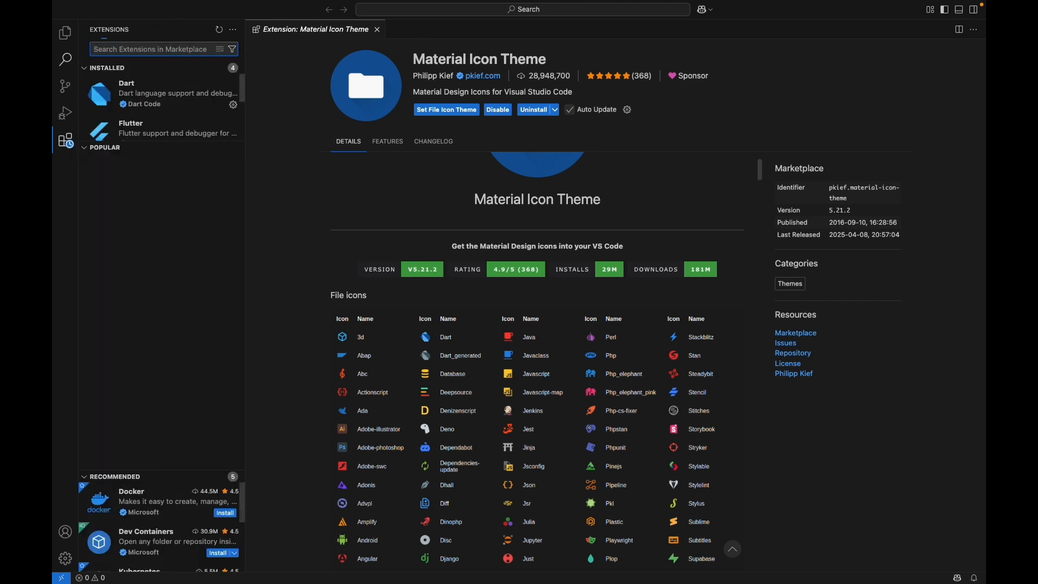
pyautogui.write('pret')
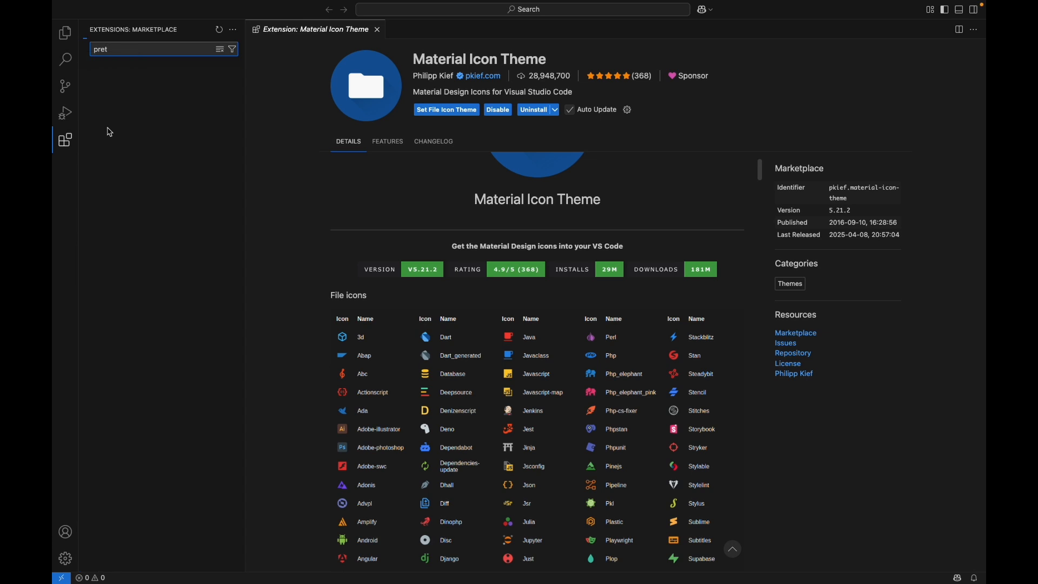
pyautogui.click(141, 84)
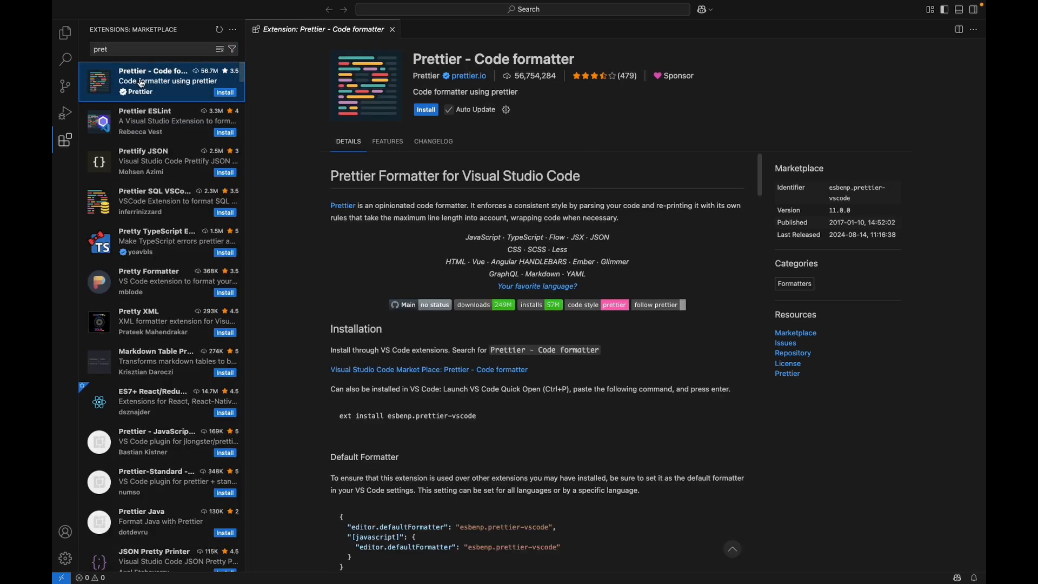
pyautogui.scroll(-2, 484, 365)
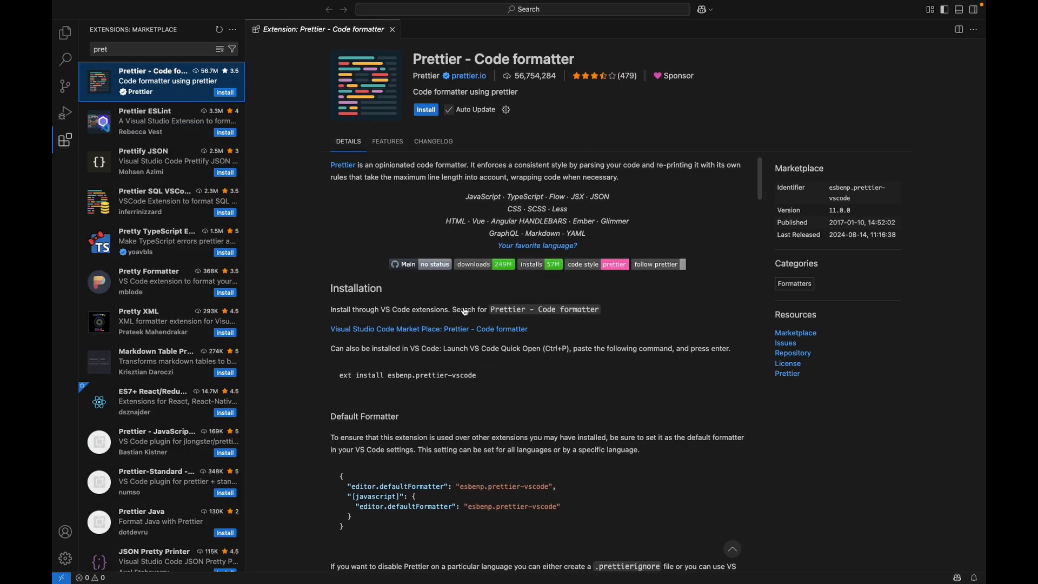
pyautogui.scroll(-1, 546, 520)
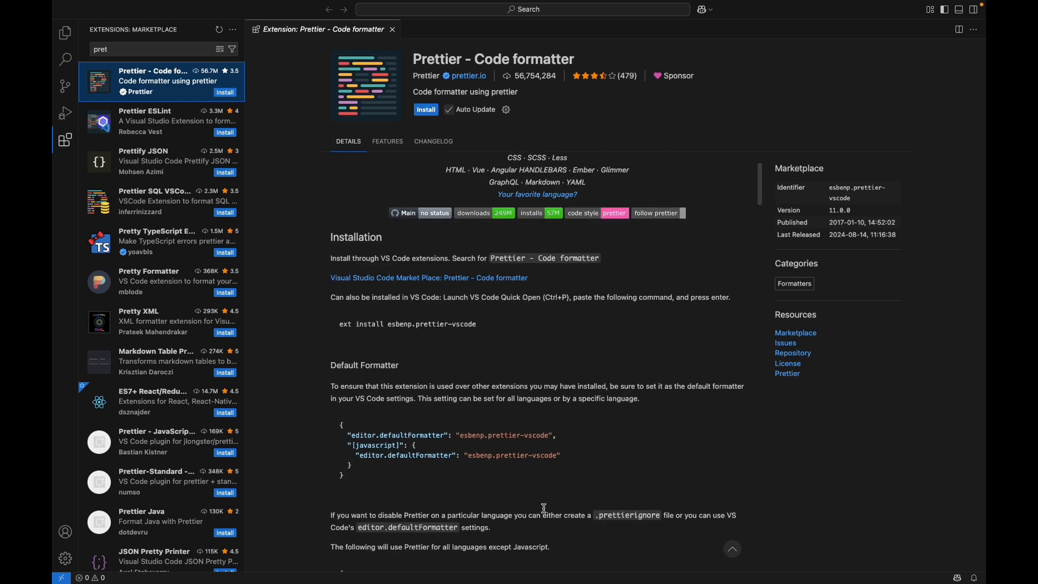
pyautogui.scroll(1, 458, 474)
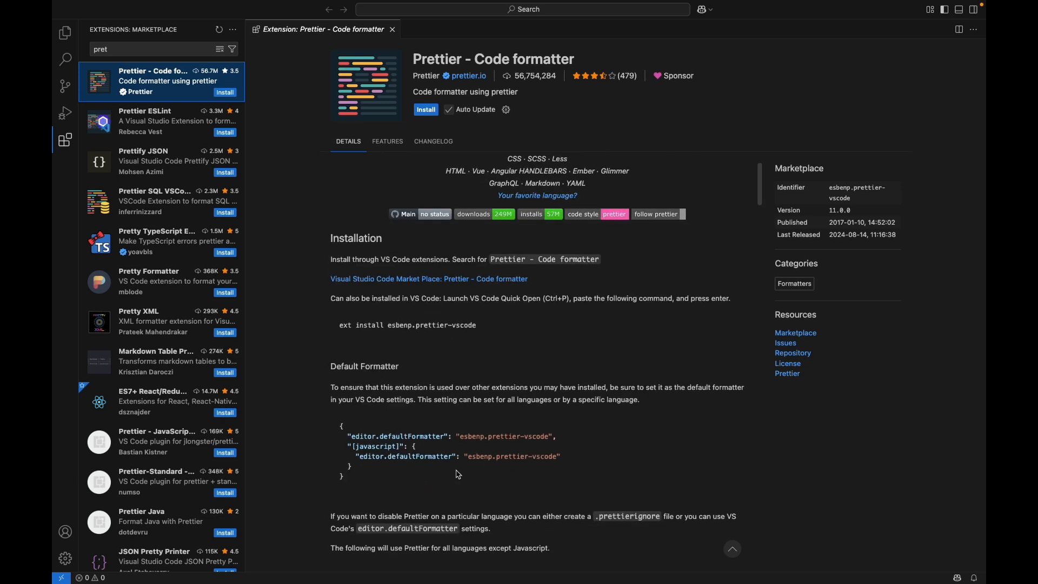
pyautogui.click(426, 110)
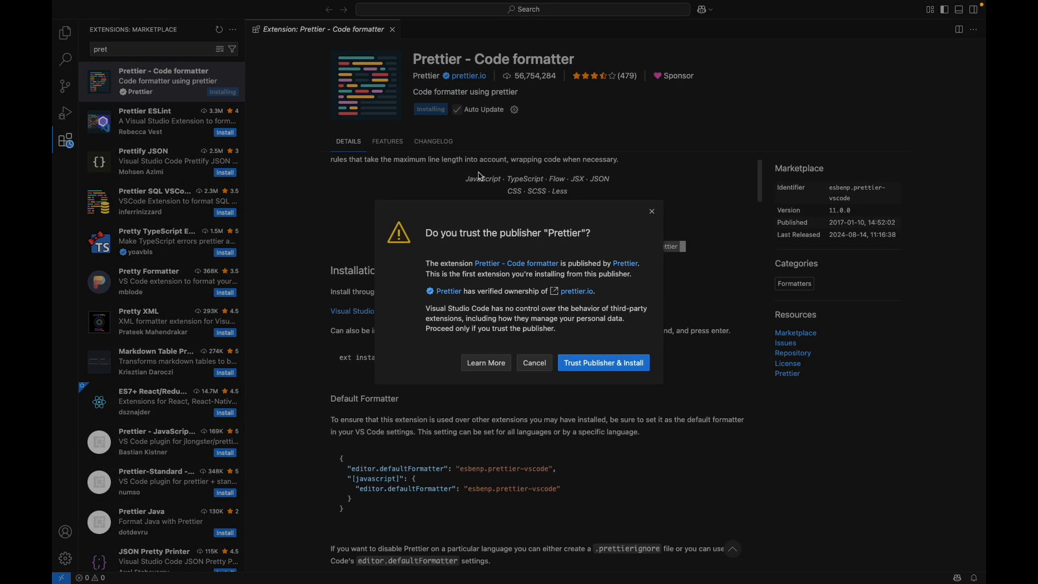
pyautogui.click(598, 367)
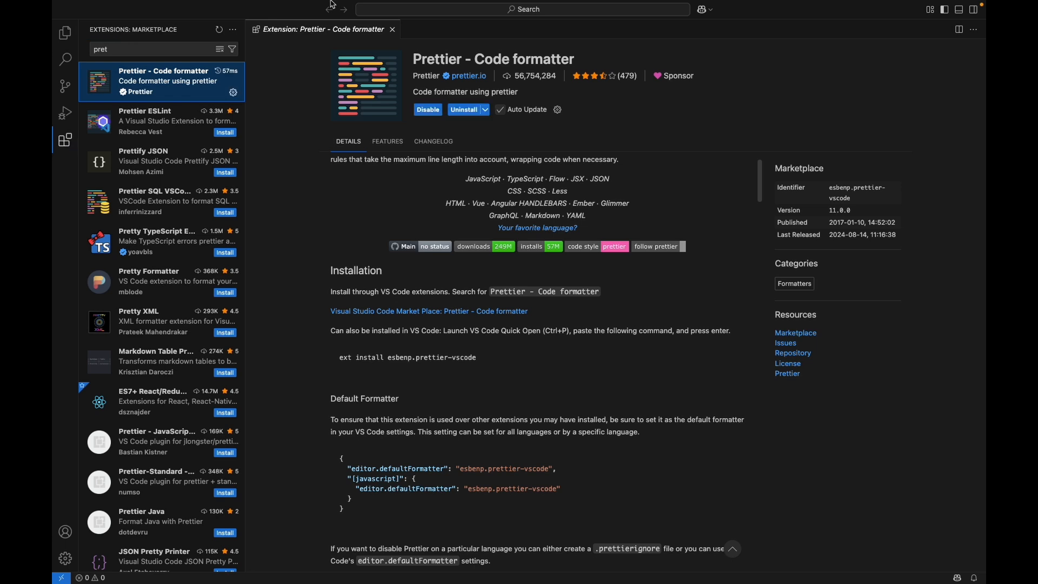
# - Clear the extension search and close the Prettier extension details tab
pyautogui.click(149, 51)
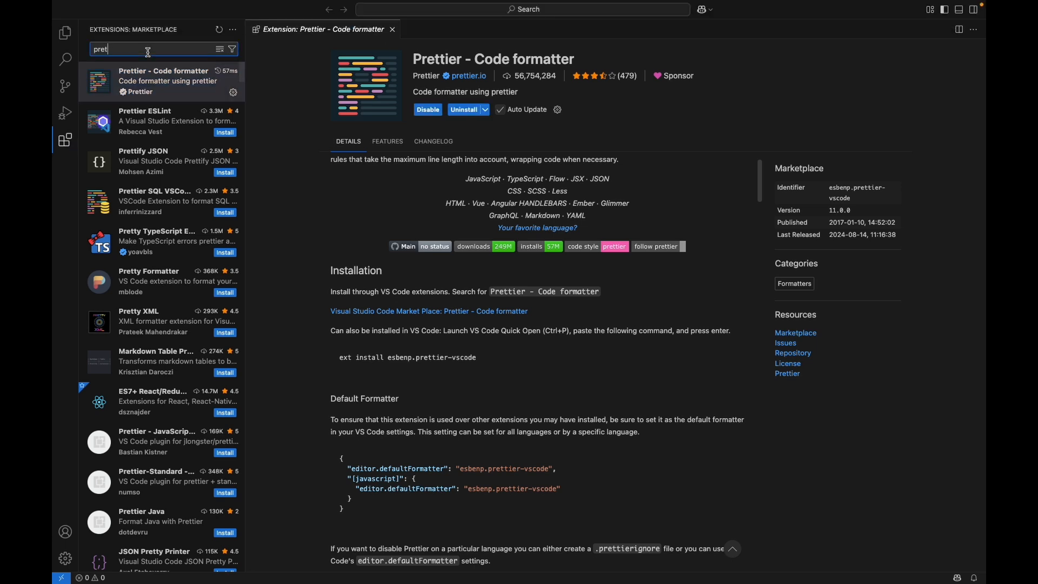
pyautogui.press('BackSpace')
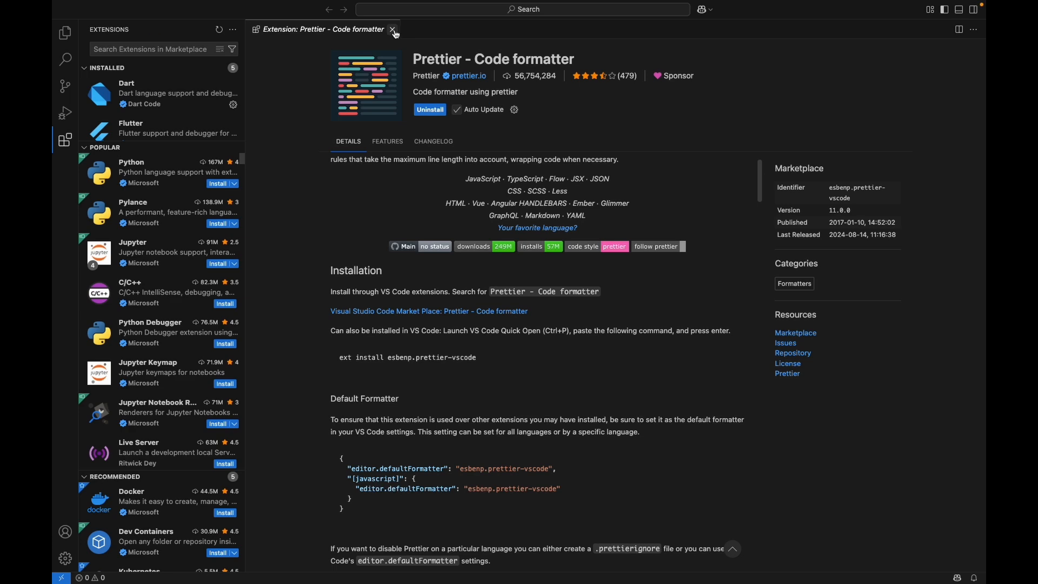
pyautogui.click(392, 30)
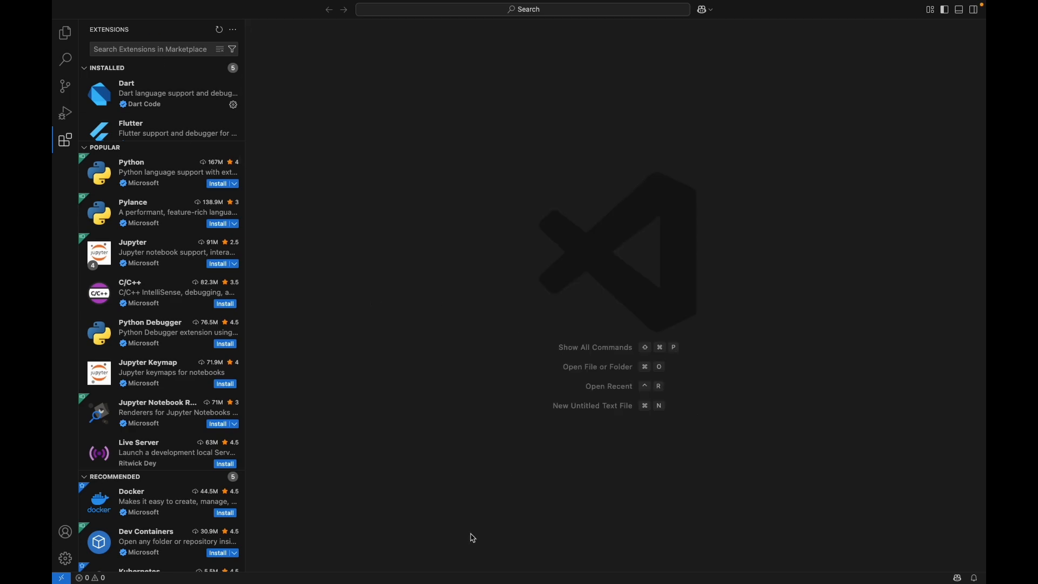
# - Start a new Flutter project from the command palette using the Application template
pyautogui.press('cmd+shift+p')
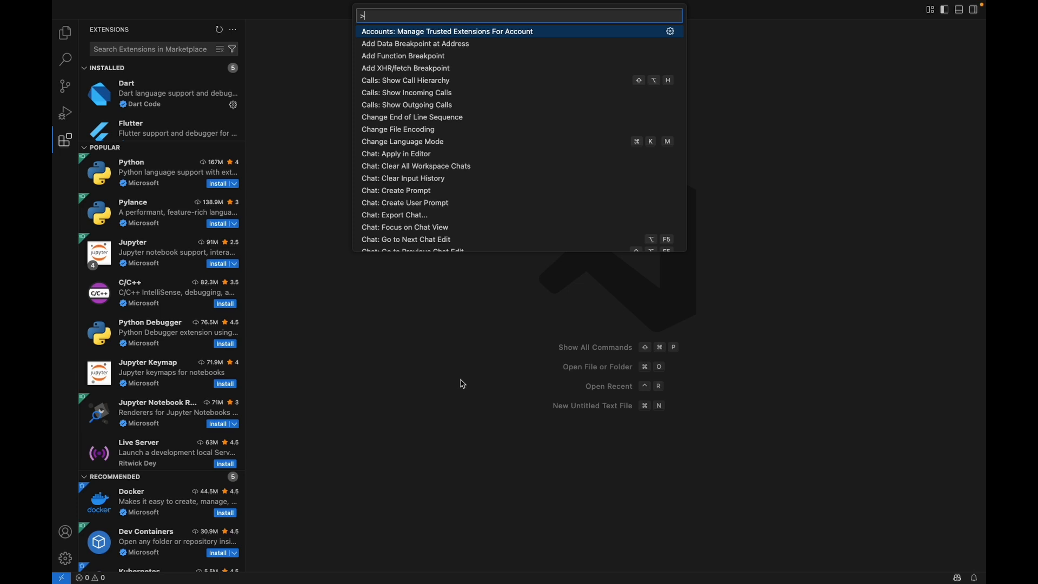
pyautogui.write('flu')
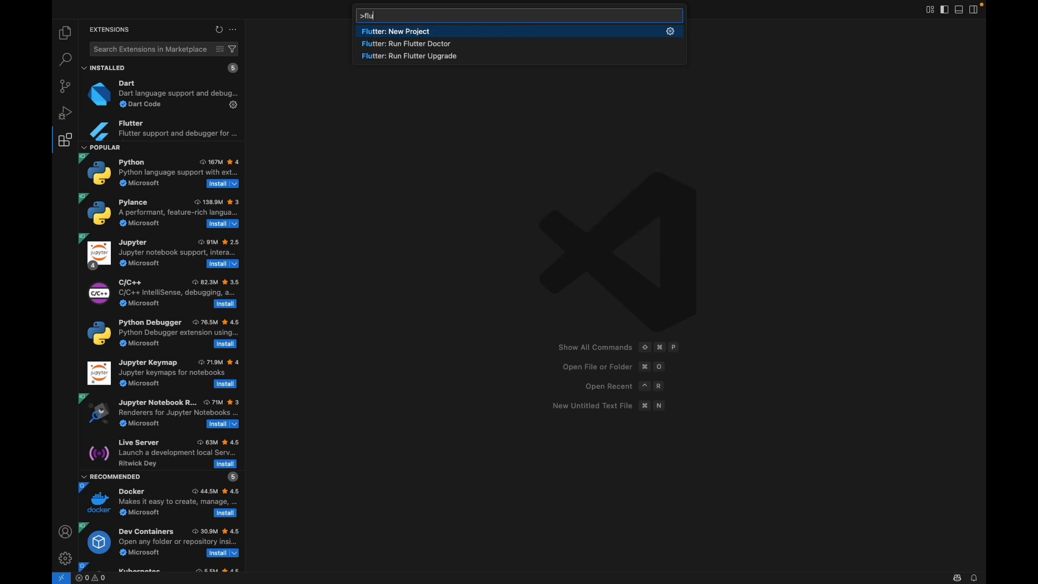
pyautogui.click(407, 34)
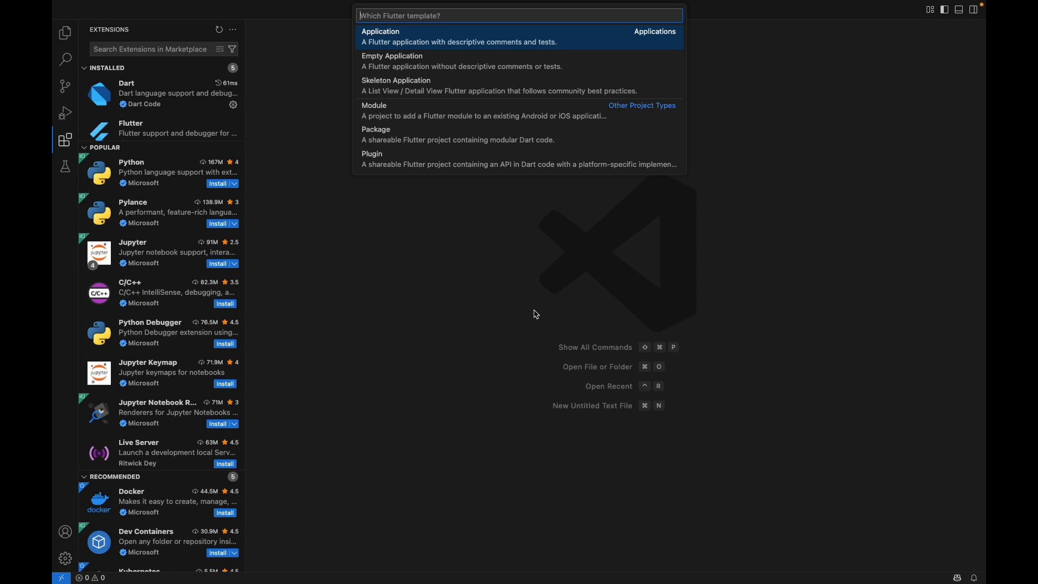
pyautogui.click(549, 38)
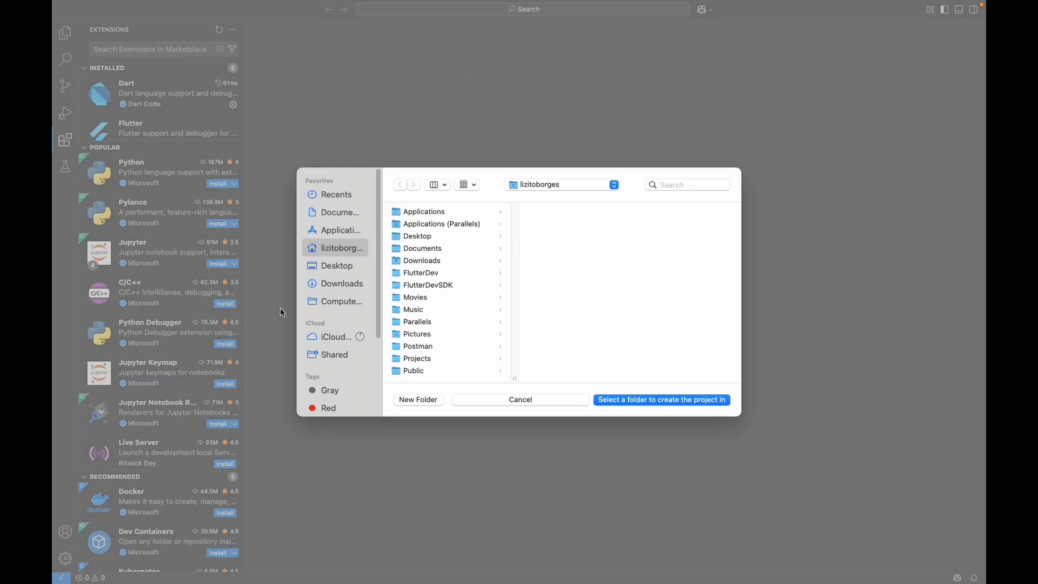
# - Create a new folder named visualcode inside the Desktop's Flutter_projects folder
pyautogui.click(344, 272)
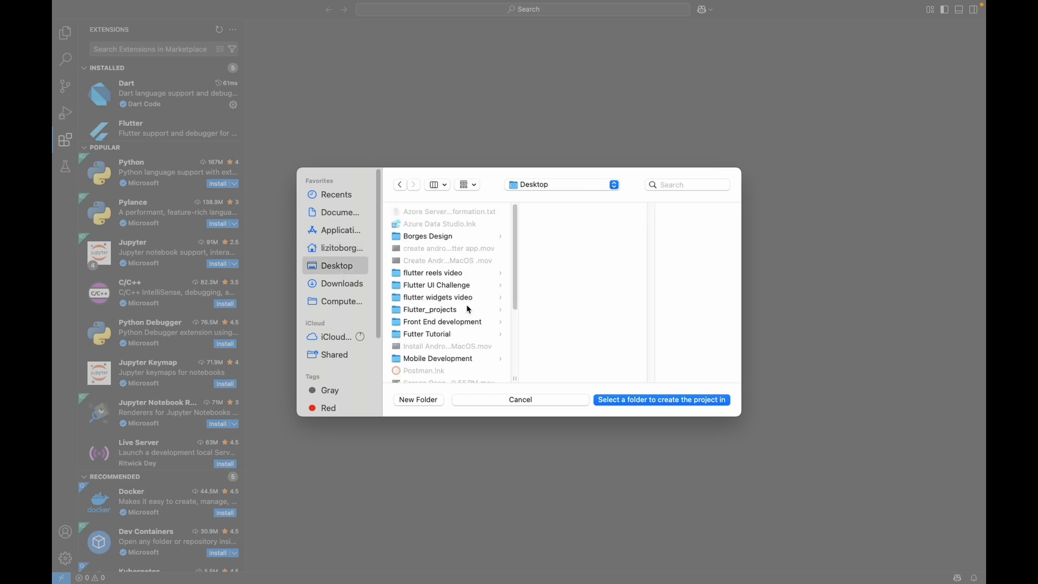
pyautogui.click(438, 311)
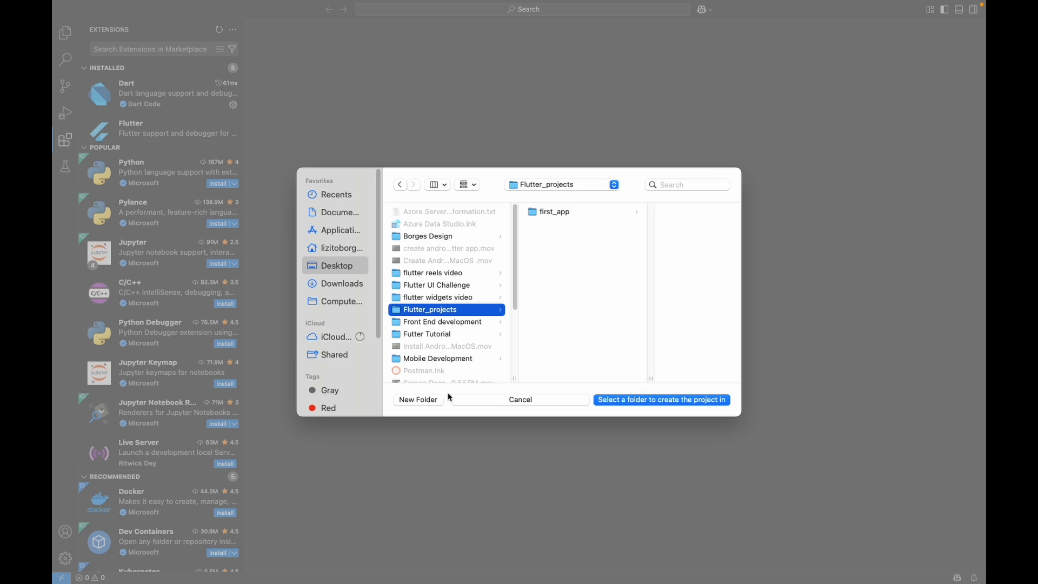
pyautogui.click(431, 399)
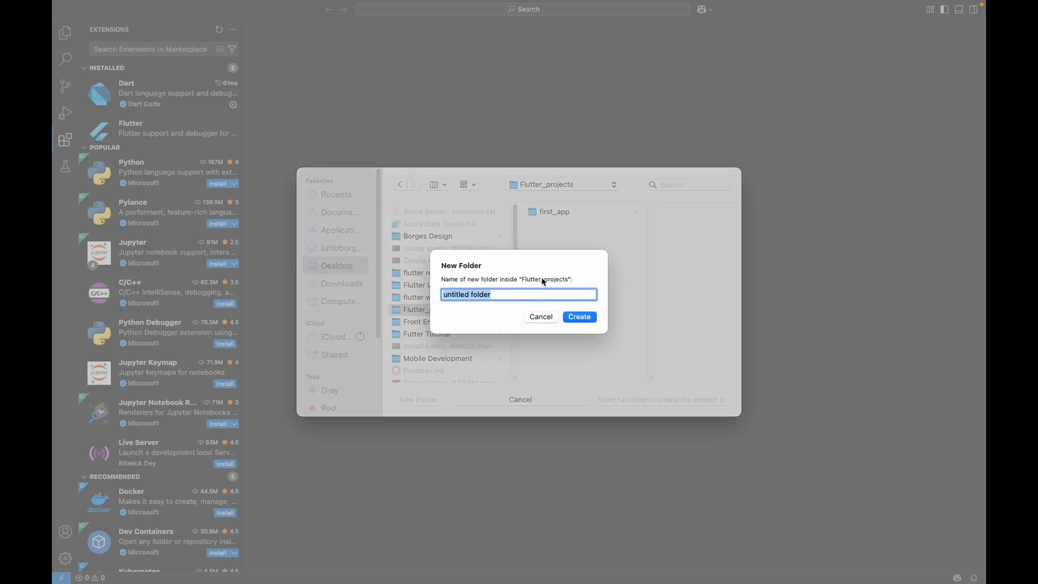
pyautogui.write('visualcode')
pyautogui.click(588, 314)
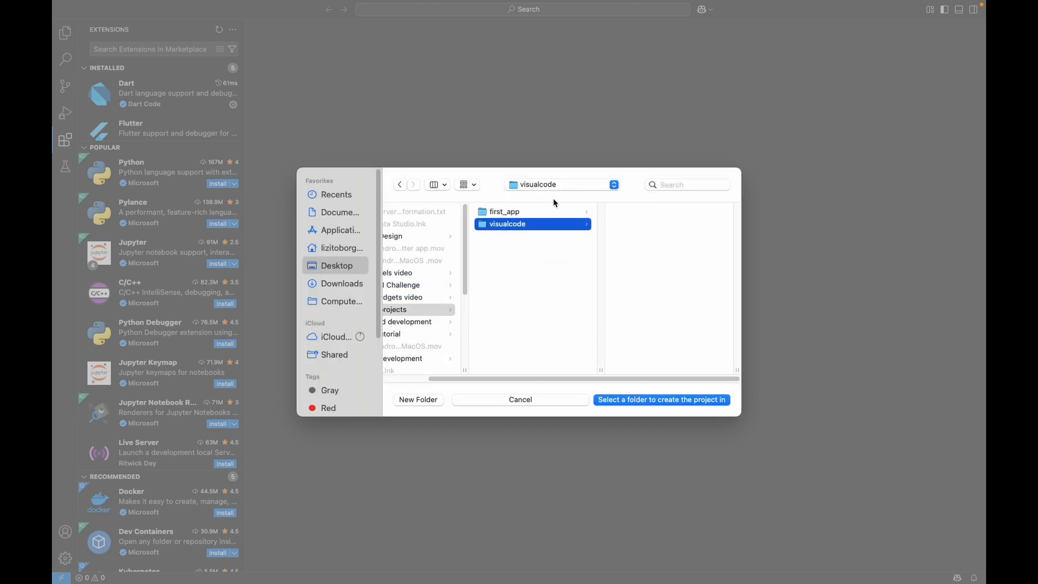
# - Create a folder named first_app_vsc inside visualcode and select it as the project location
pyautogui.click(419, 400)
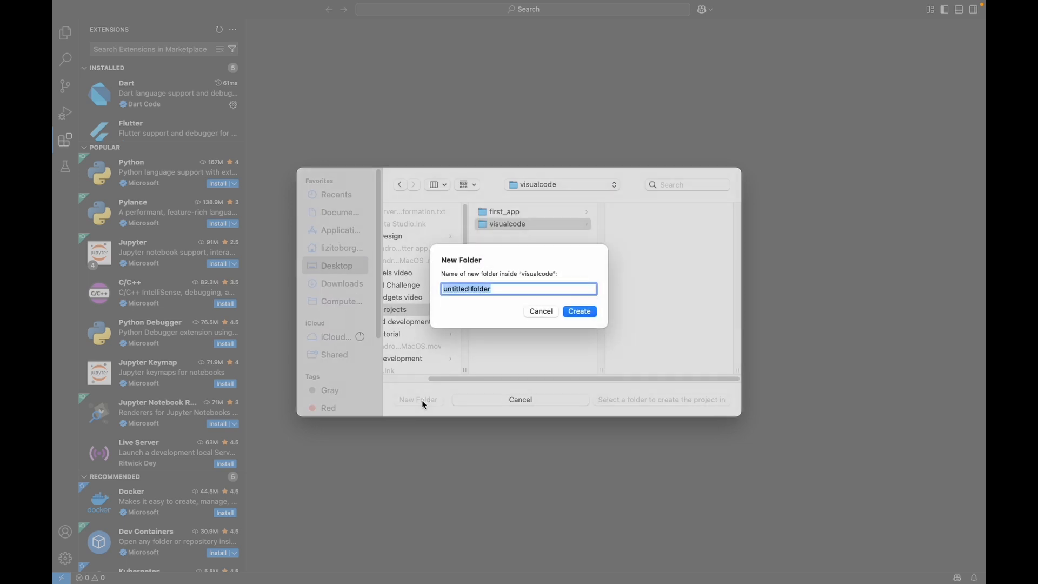
pyautogui.write('first_app_vsc')
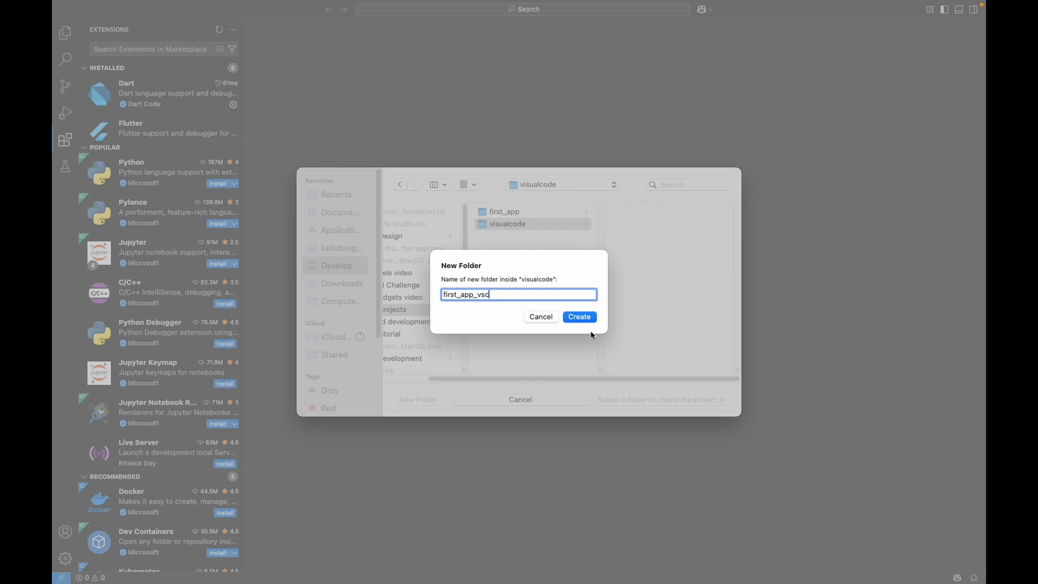
pyautogui.click(579, 316)
pyautogui.click(639, 401)
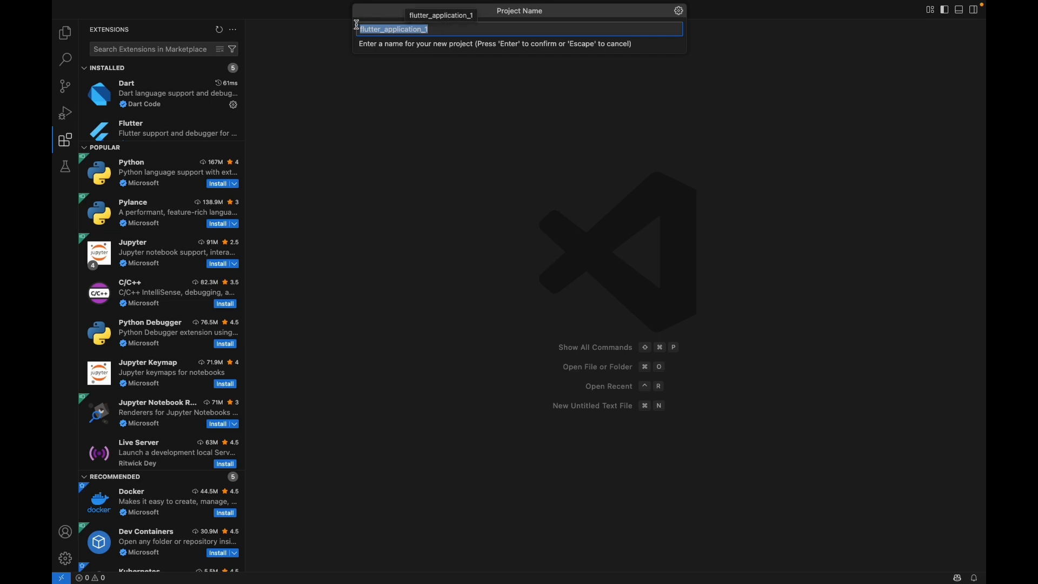
# - Name the project flutter_first_ap_vsc, confirm, and trust the authors of the new project folder
pyautogui.click(412, 29)
pyautogui.moveTo(425, 31); pyautogui.dragTo(393, 29)
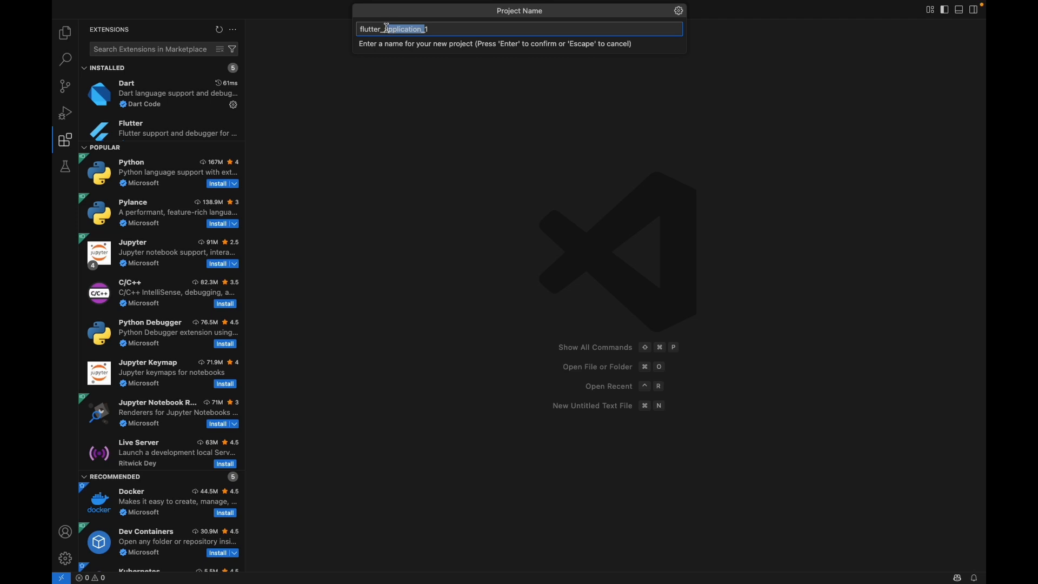
pyautogui.press('BackSpace')
pyautogui.press('Return')
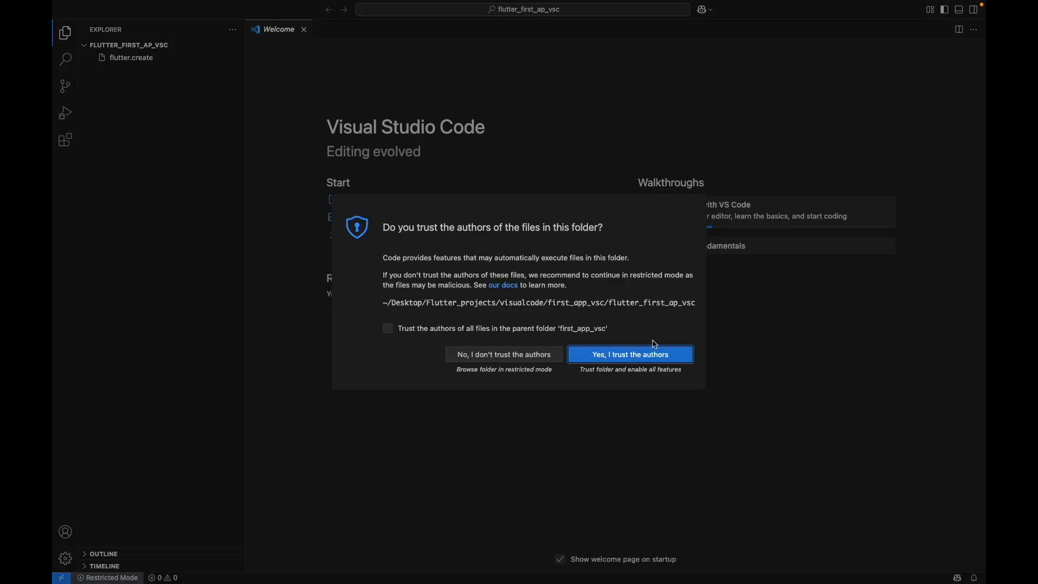
pyautogui.click(631, 361)
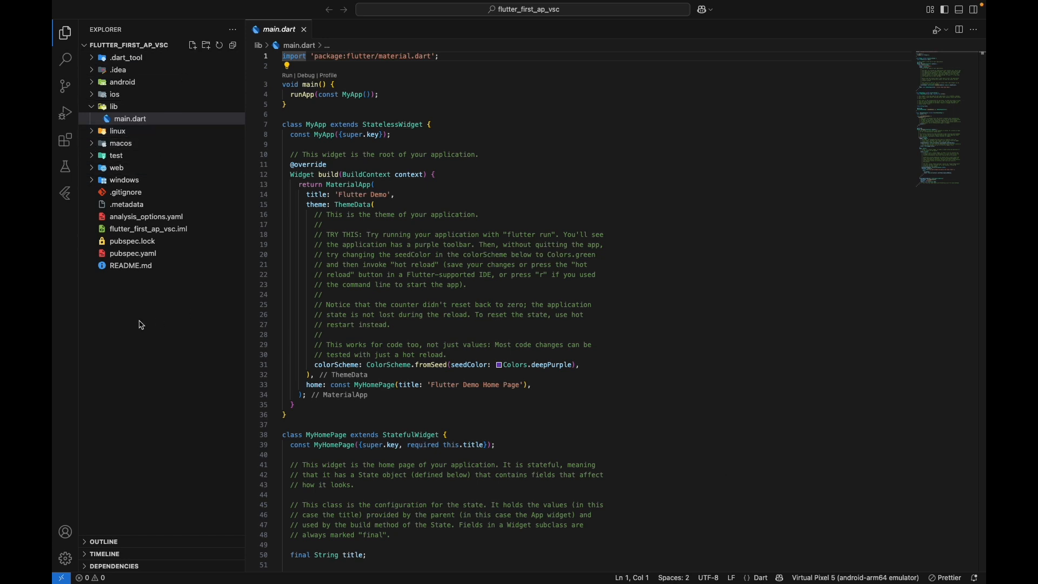
# - Examine the project folders and the main function and MyApp class in main.dart
pyautogui.rightClick(138, 86)
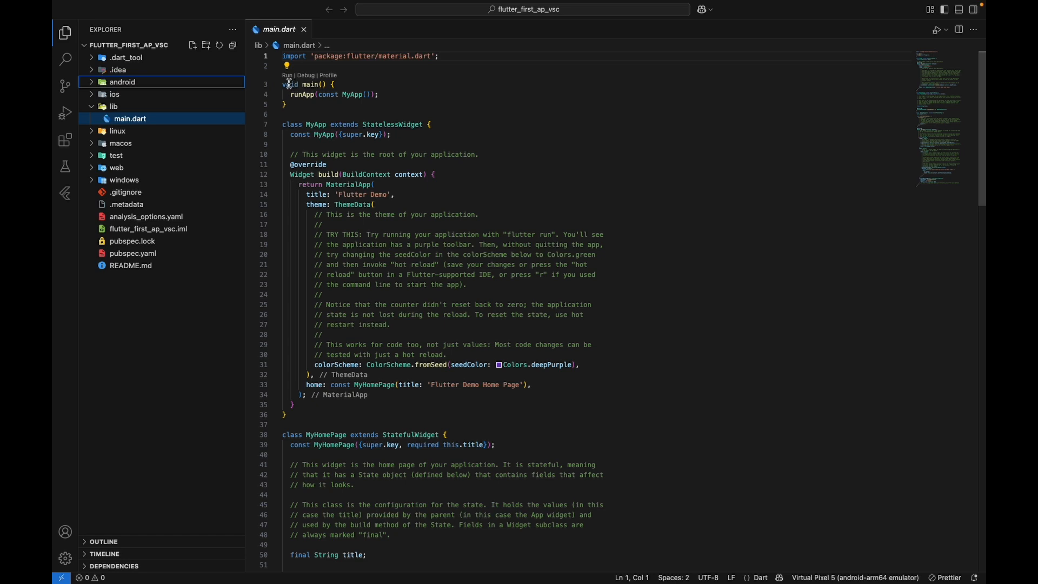
pyautogui.click(291, 107)
pyautogui.moveTo(290, 108); pyautogui.dragTo(267, 83)
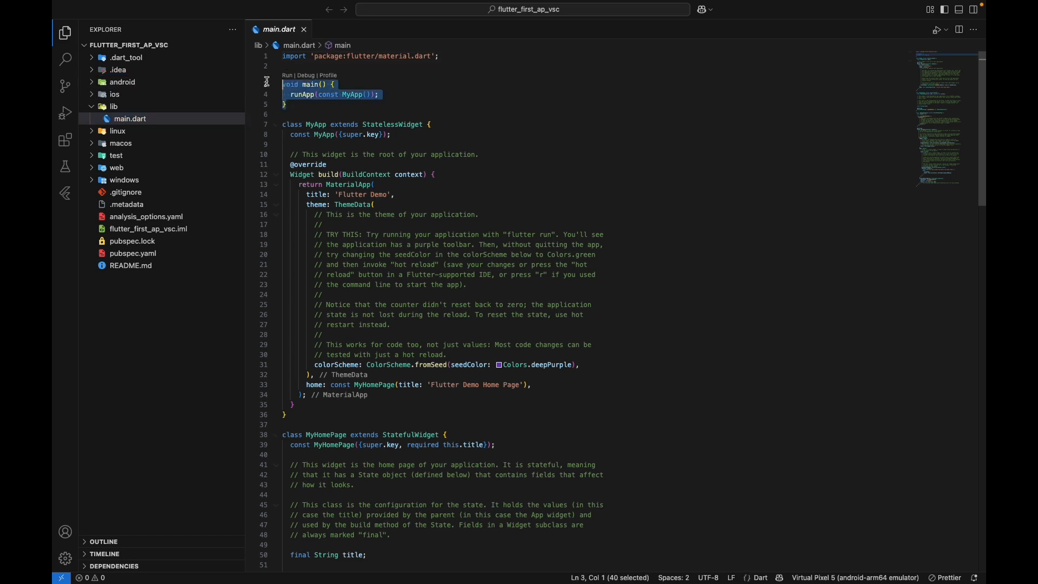
pyautogui.click(310, 106)
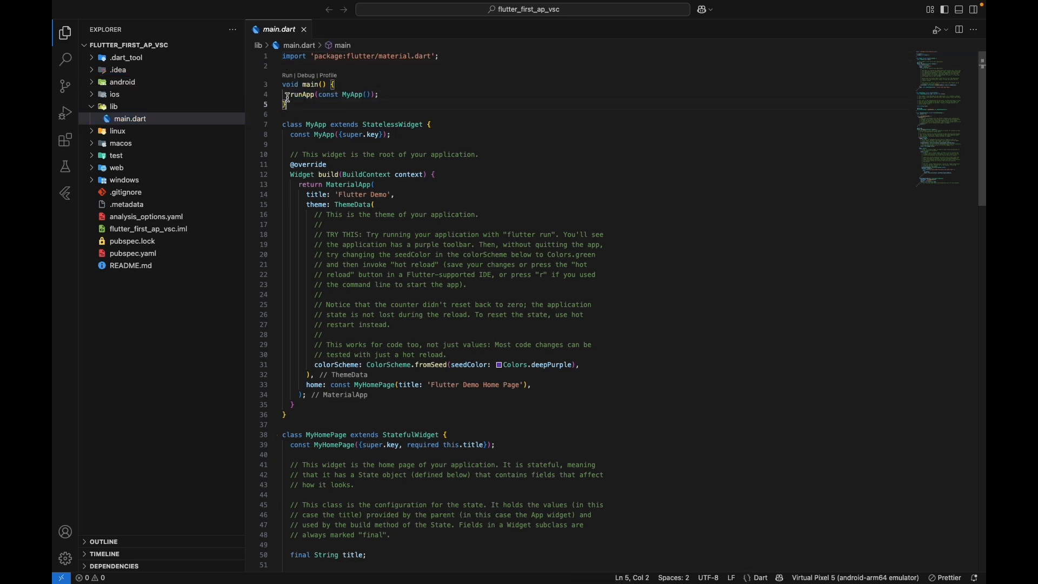
pyautogui.click(387, 96)
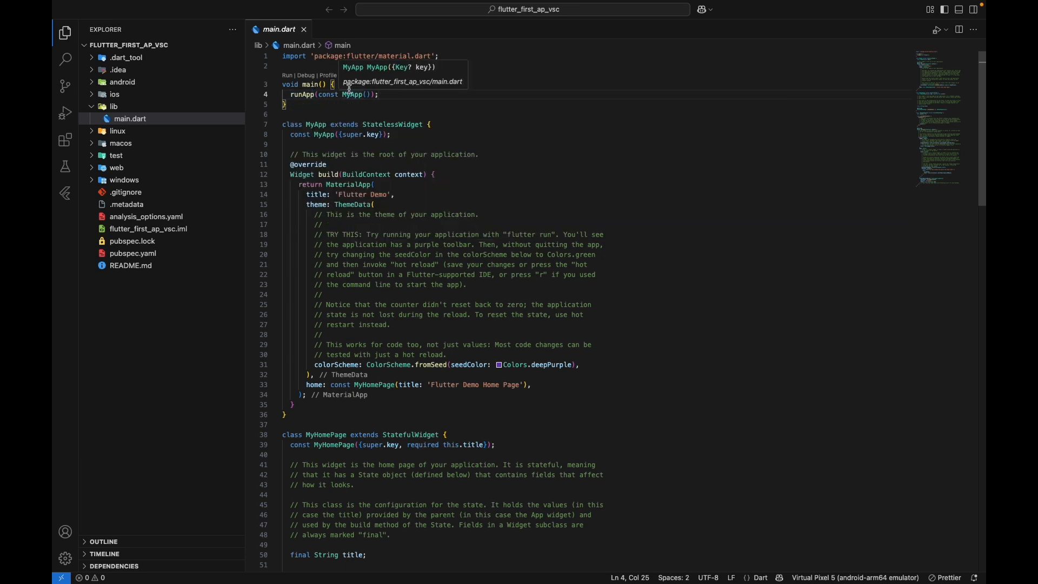
pyautogui.doubleClick(357, 95)
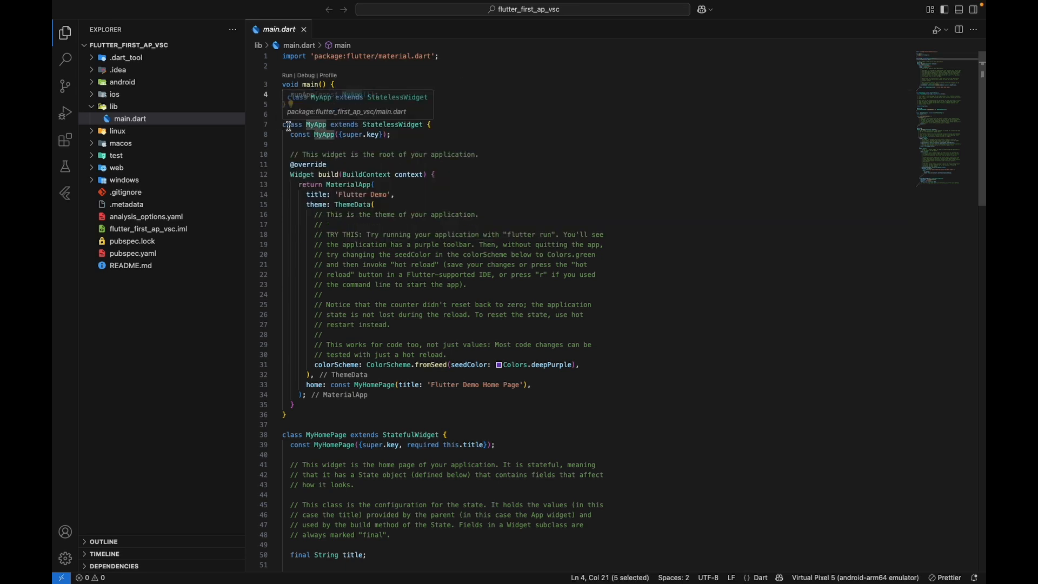
pyautogui.click(378, 205)
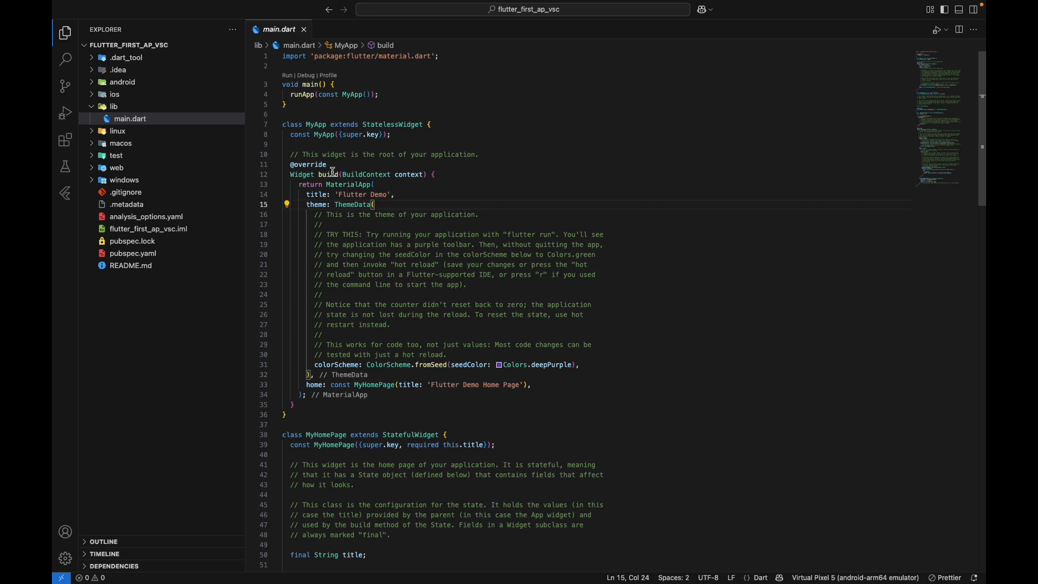
pyautogui.scroll(-7, 502, 321)
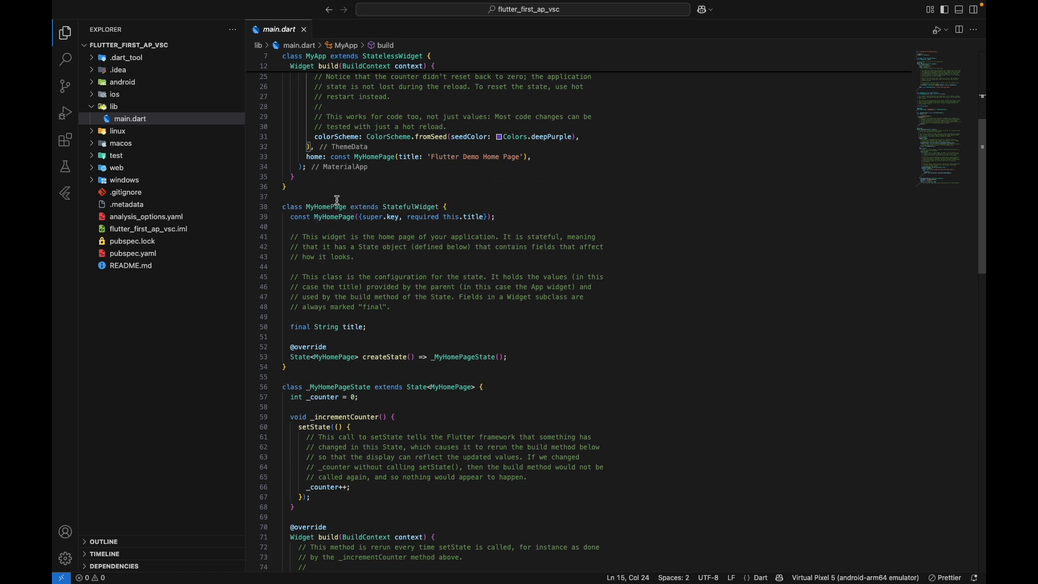
# - Examine the MyApp StatelessWidget and MyHomePage StatefulWidget class declarations in main.dart
pyautogui.click(411, 207)
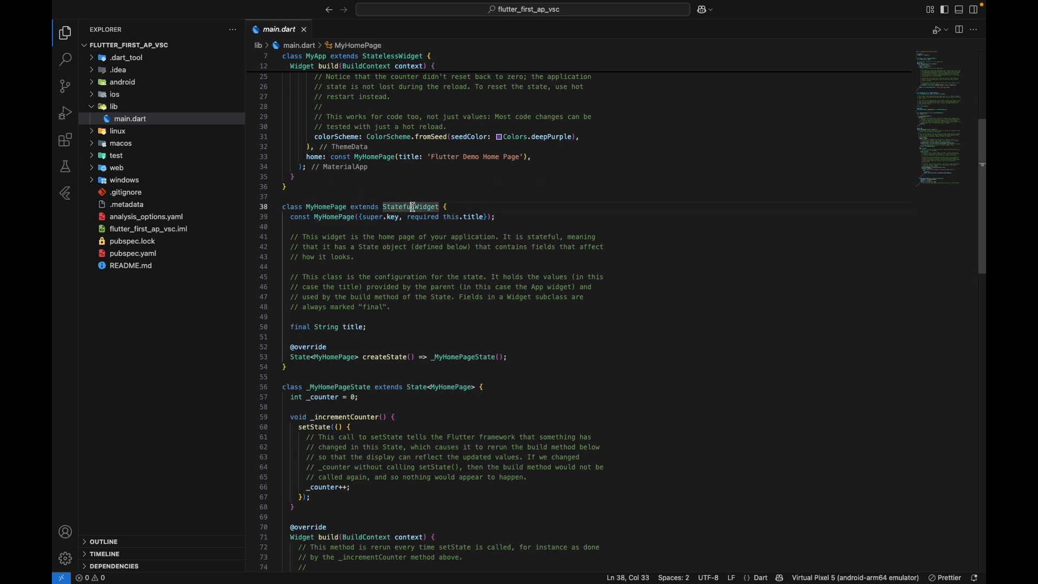
pyautogui.scroll(3, 481, 204)
pyautogui.scroll(4, 481, 204)
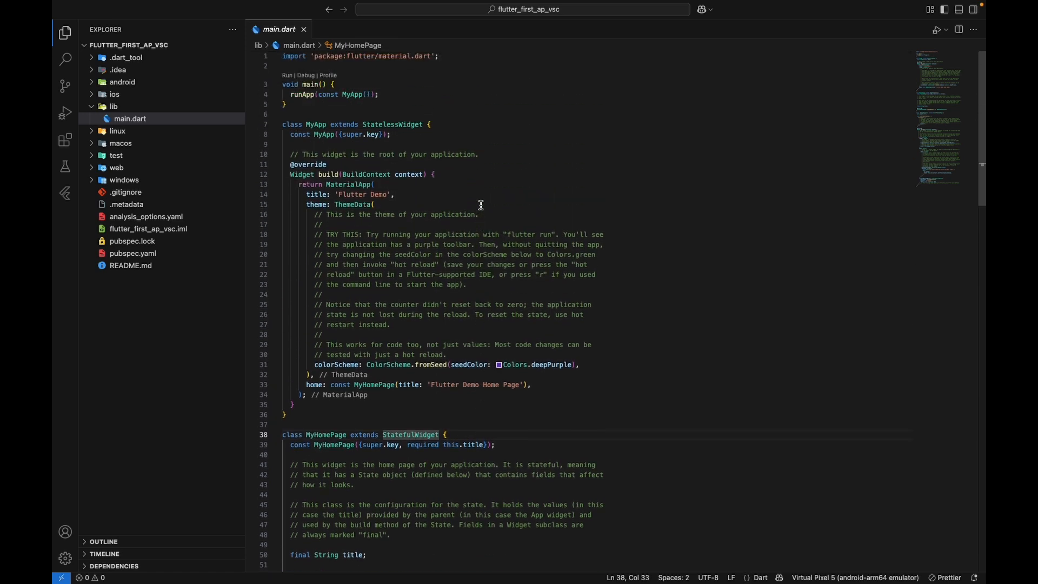
pyautogui.click(395, 123)
pyautogui.scroll(-5, 460, 321)
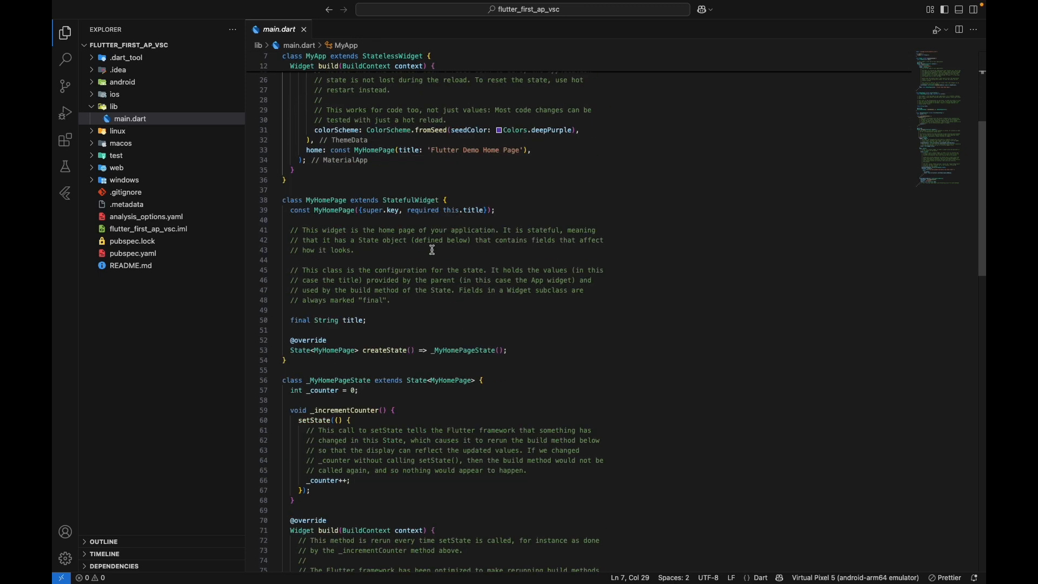
pyautogui.click(427, 200)
pyautogui.scroll(5, 481, 194)
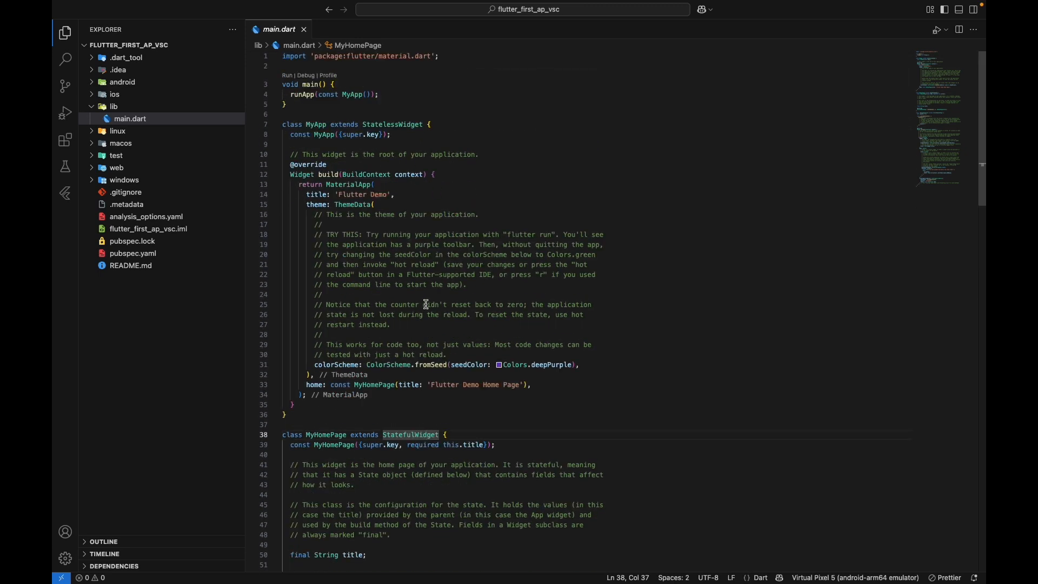
# - Delete the explanatory comment block inside MyApp's ThemeData, keeping the colorScheme line
pyautogui.moveTo(449, 355); pyautogui.dragTo(396, 201)
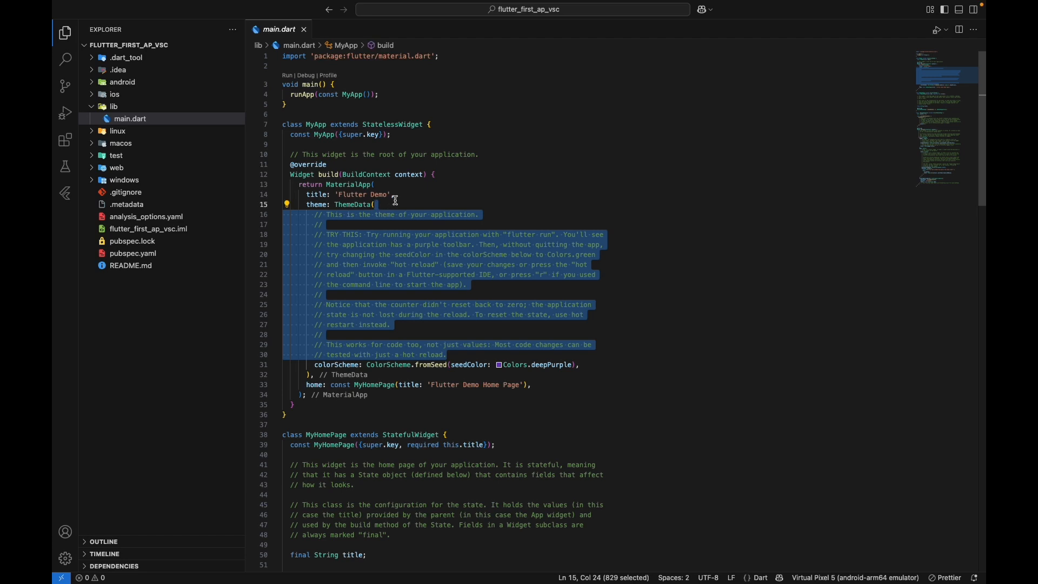
pyautogui.press('BackSpace')
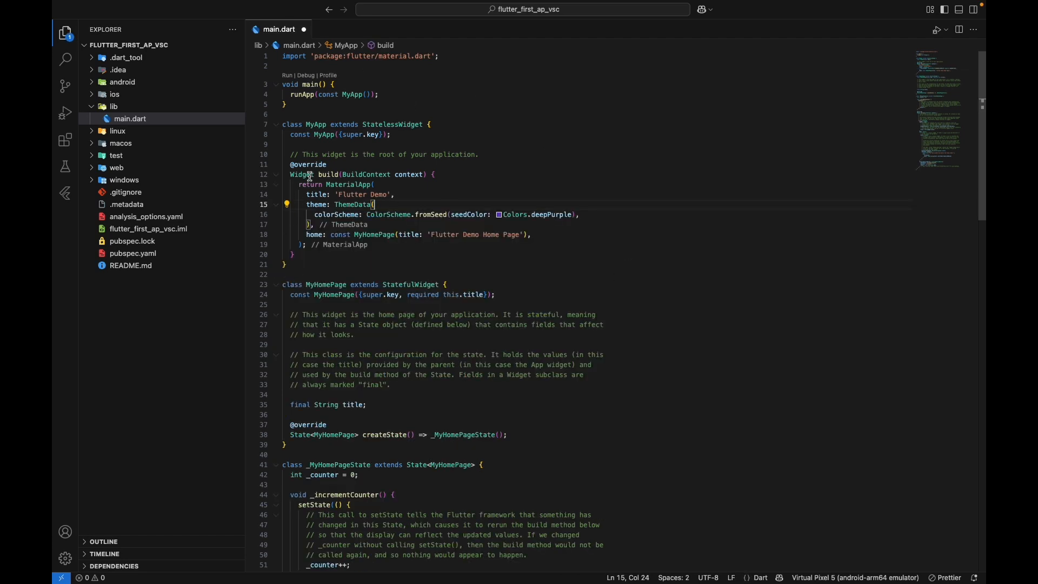
pyautogui.moveTo(410, 215)
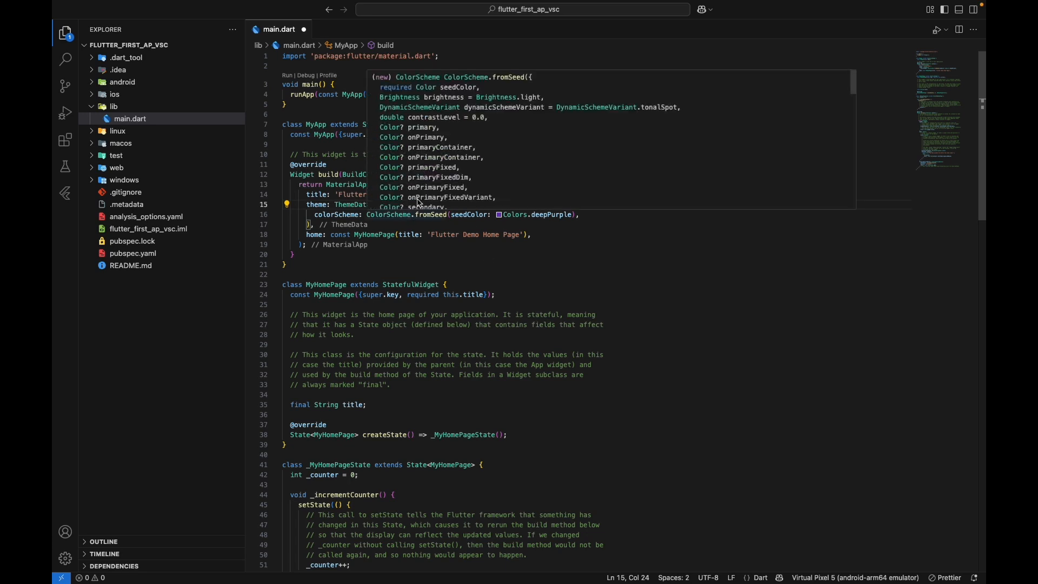
# - Remove the explanatory comments in MyHomePage above the title field, leaving only the last comment line
pyautogui.scroll(-2, 412, 222)
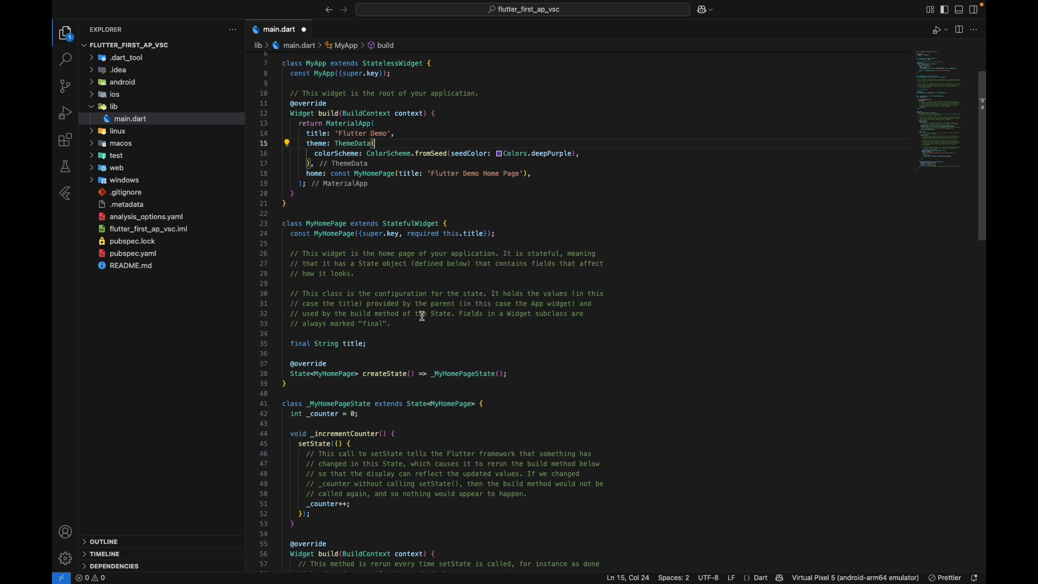
pyautogui.moveTo(589, 314); pyautogui.dragTo(522, 233)
pyautogui.press('Return')
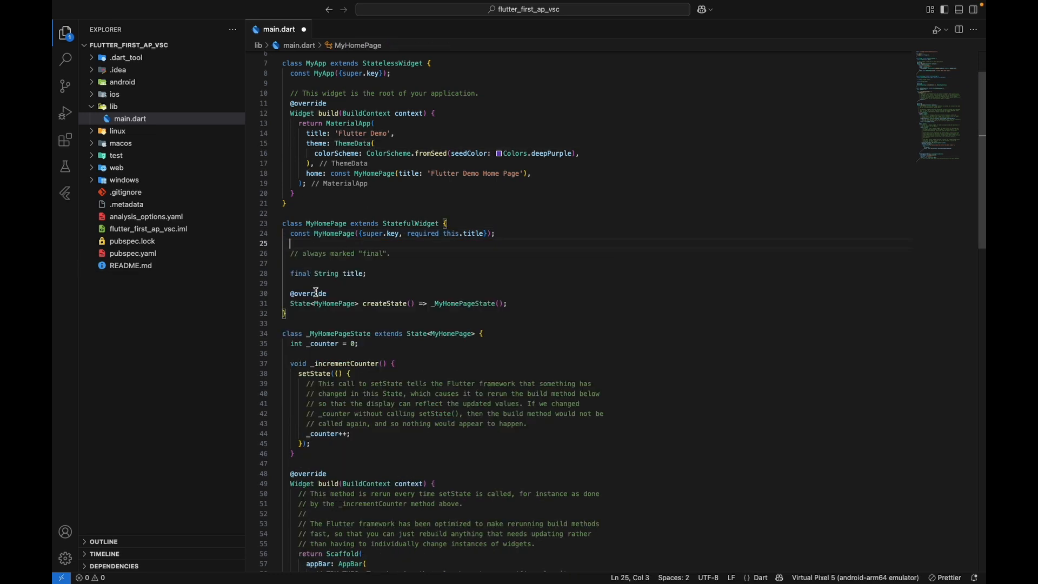
# - Examine createState, the _MyHomePageState class, its State base class and the _counter variable
pyautogui.doubleClick(397, 303)
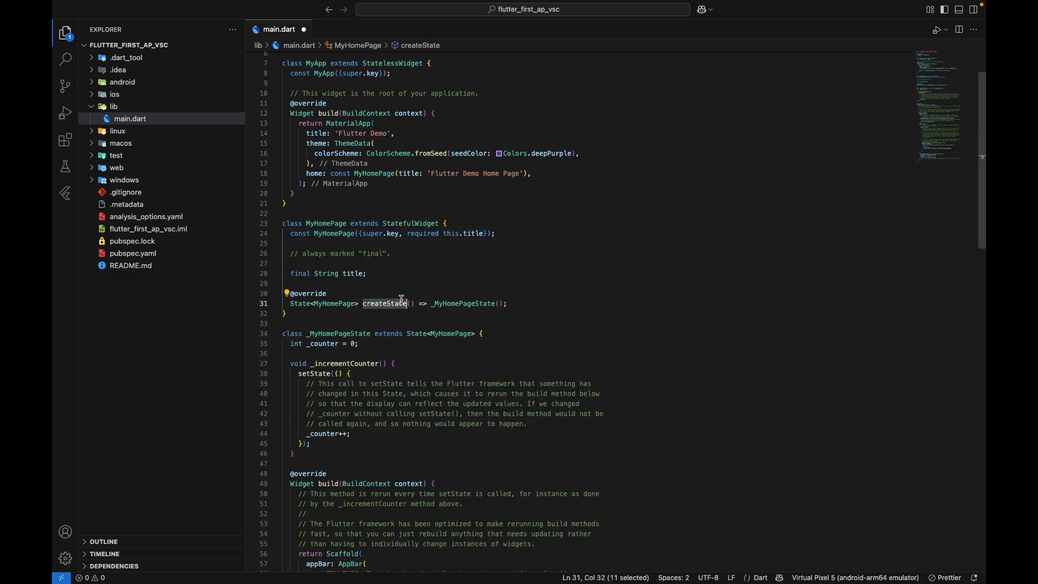
pyautogui.doubleClick(491, 303)
pyautogui.scroll(-2, 366, 278)
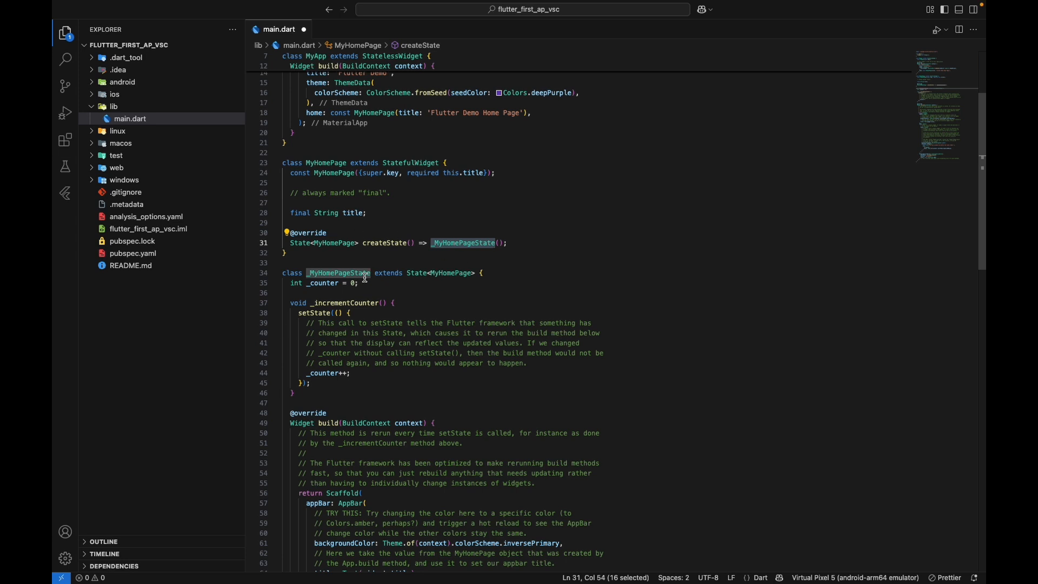
pyautogui.doubleClick(419, 274)
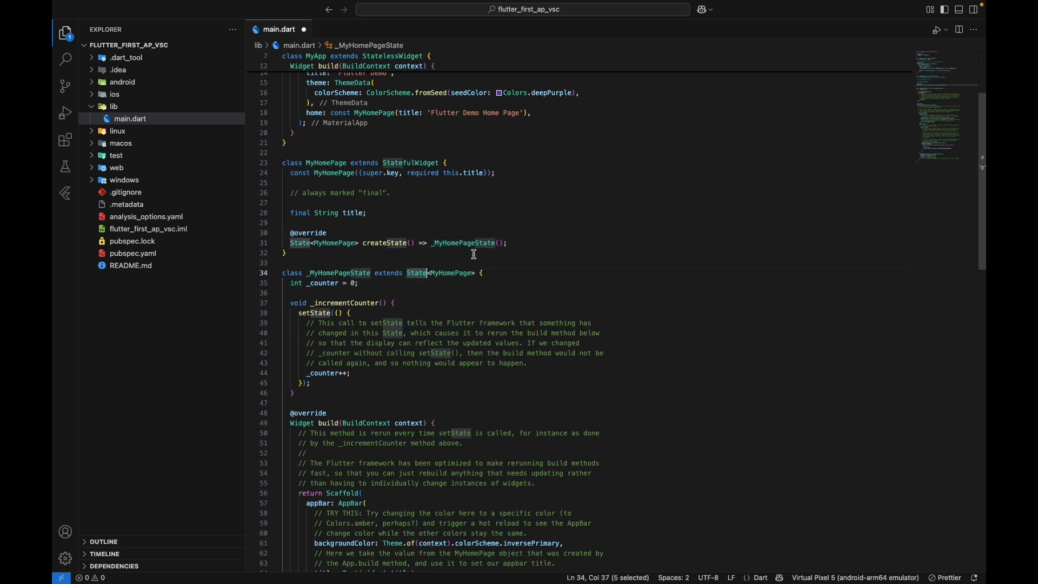
pyautogui.scroll(-1, 470, 254)
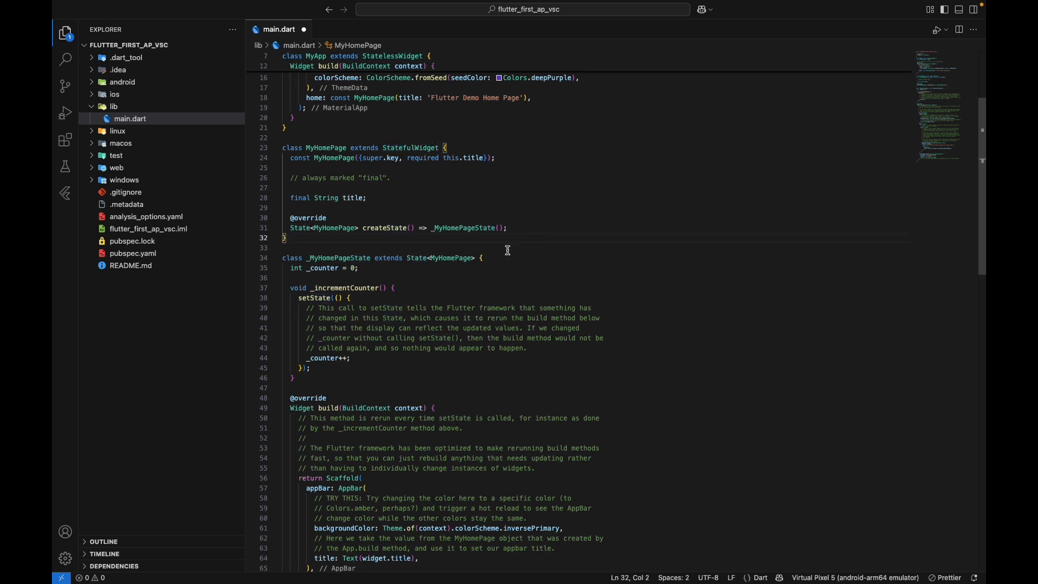
pyautogui.scroll(-2, 508, 251)
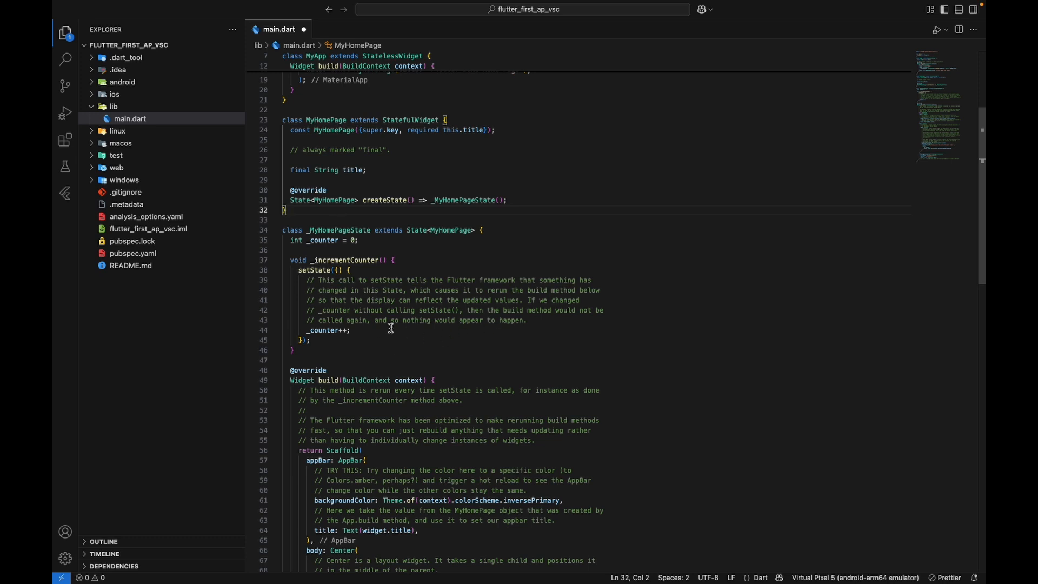
pyautogui.scroll(-1, 464, 357)
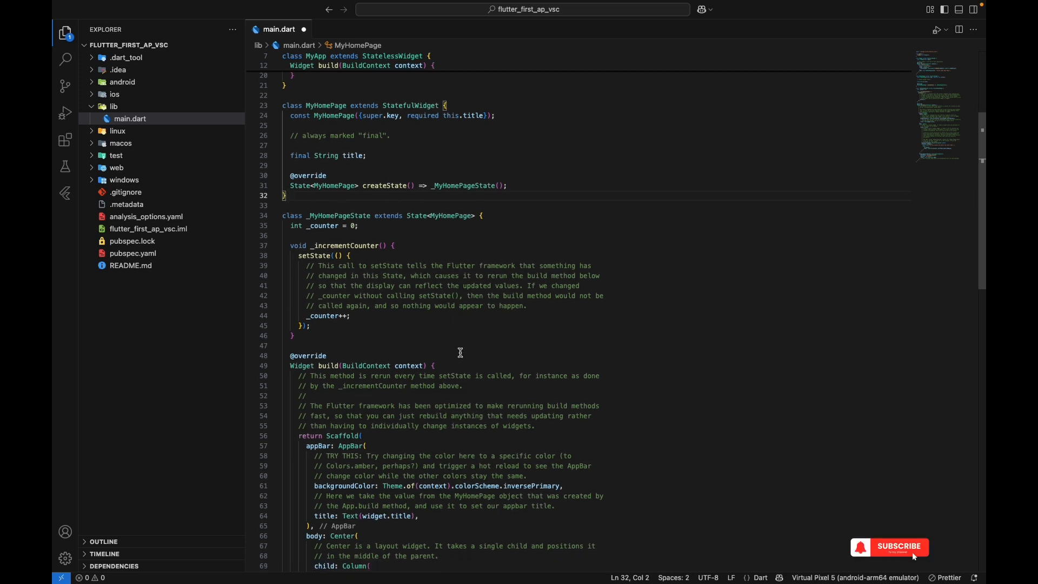
pyautogui.scroll(-2, 460, 231)
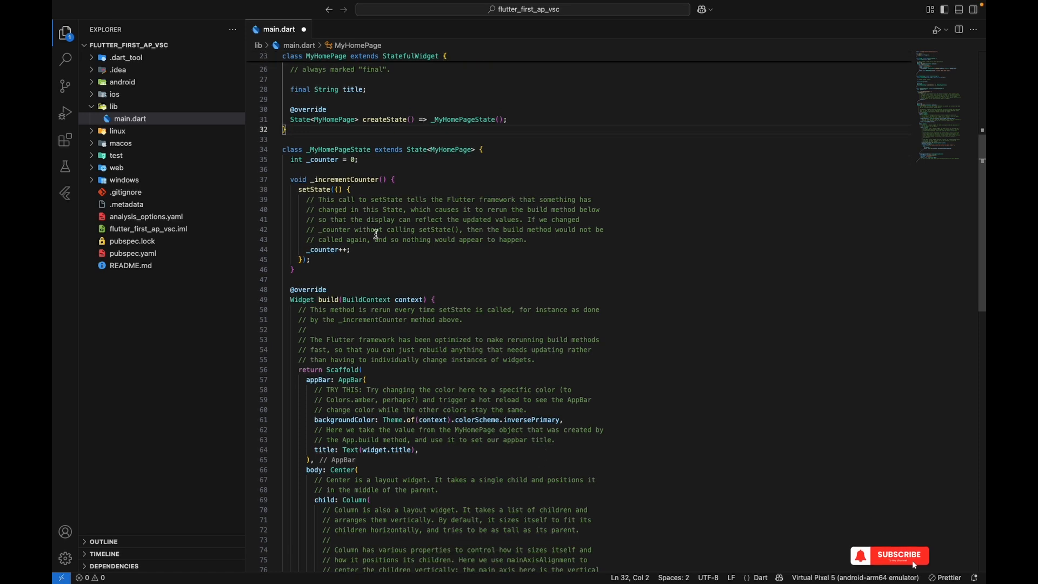
pyautogui.scroll(2, 402, 262)
pyautogui.doubleClick(316, 238)
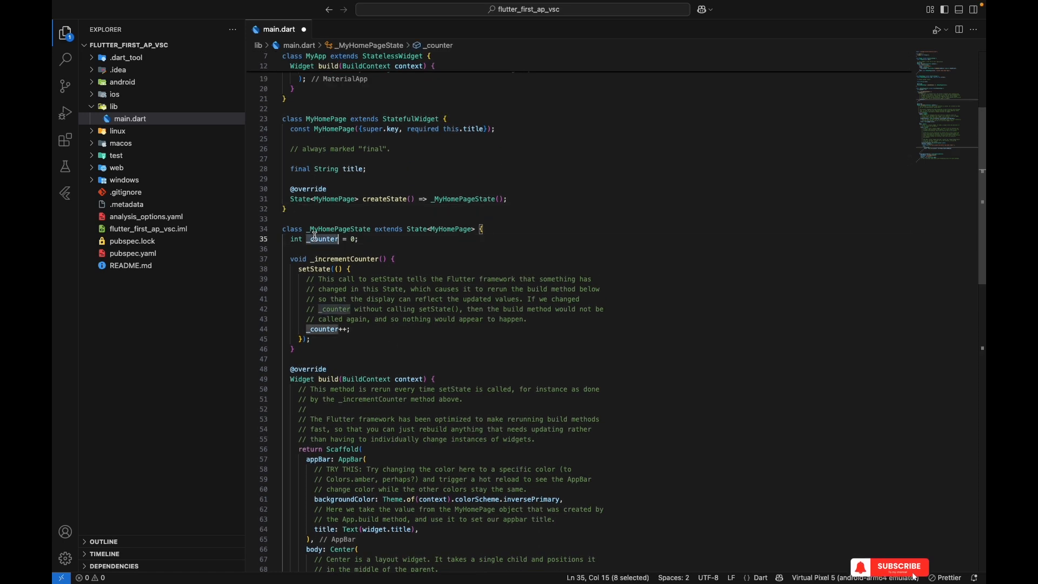
pyautogui.click(364, 241)
pyautogui.scroll(-15, 417, 419)
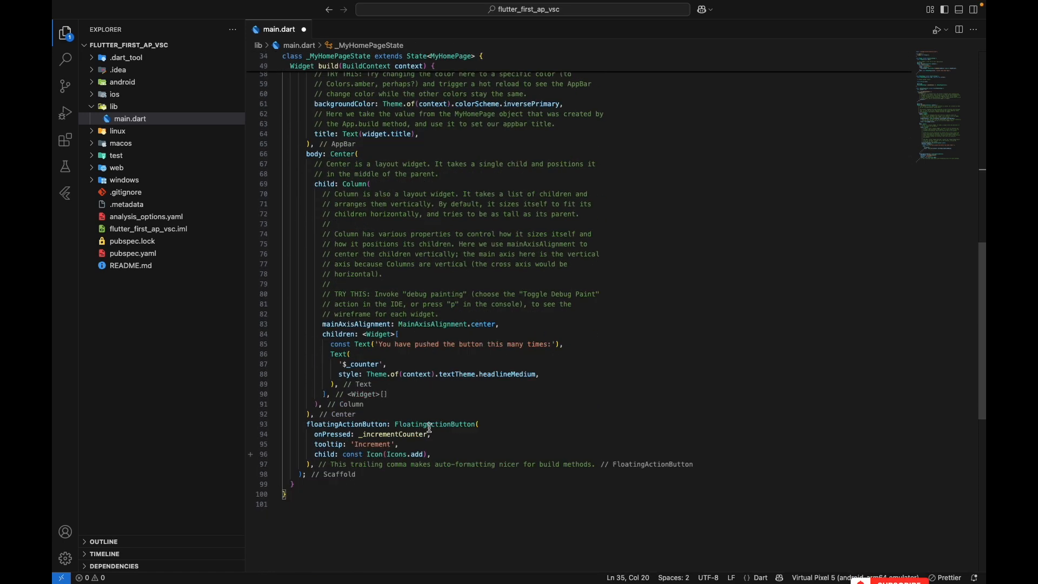
pyautogui.scroll(15, 436, 436)
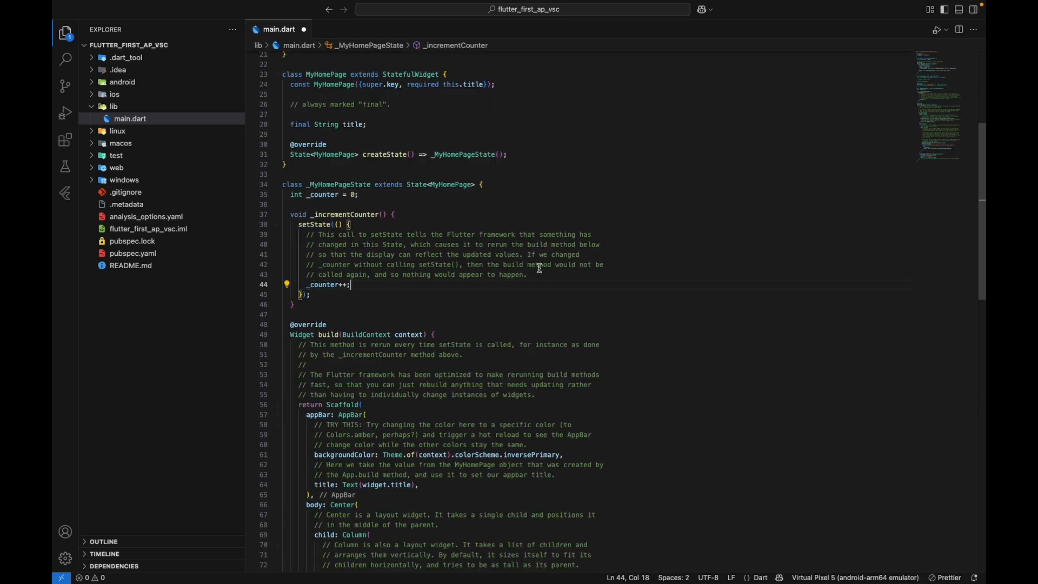
# - Delete the comment lines inside setState in the _incrementCounter method
pyautogui.moveTo(528, 275); pyautogui.dragTo(424, 225)
pyautogui.press('BackSpace')
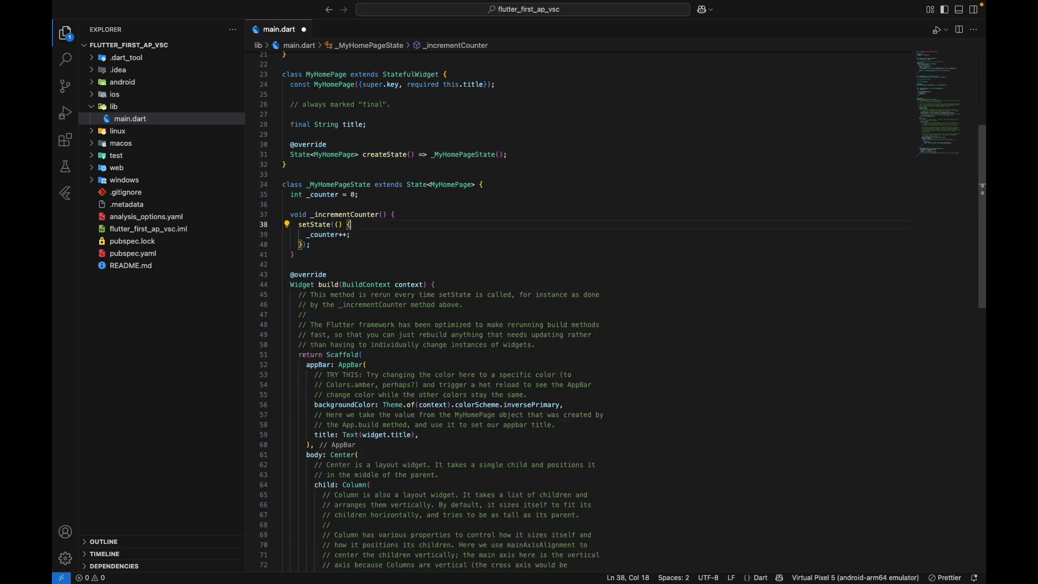
# - Examine the _counter variable and MyApp's build method, including its override and MaterialApp return
pyautogui.click(315, 236)
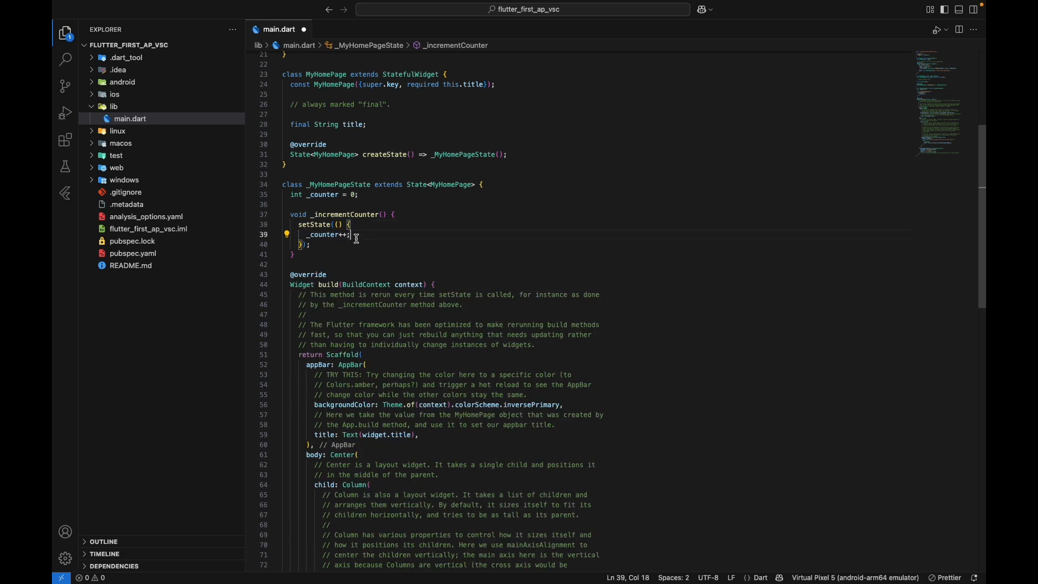
pyautogui.doubleClick(317, 235)
pyautogui.scroll(6, 440, 237)
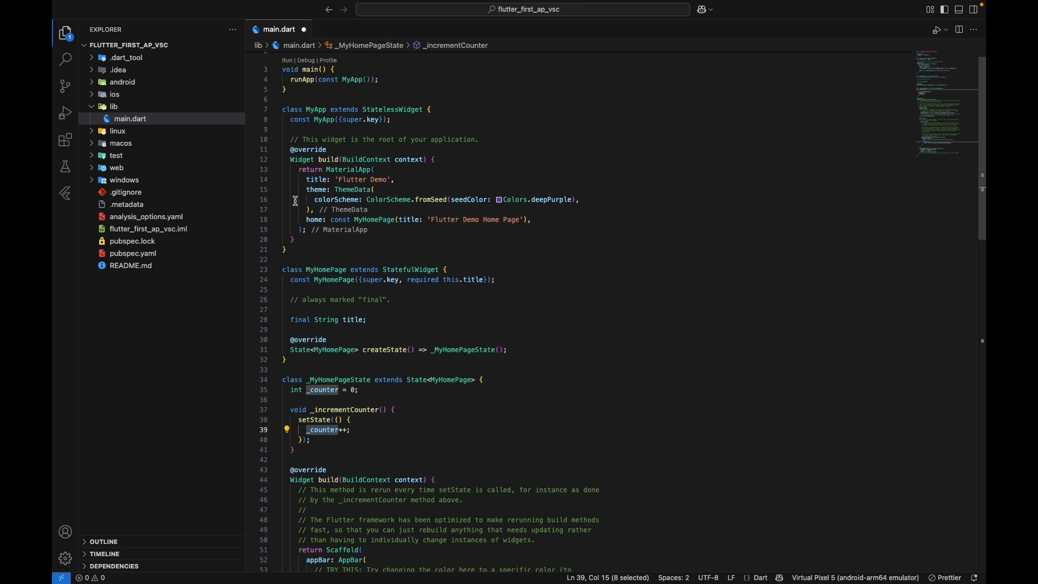
pyautogui.click(311, 159)
pyautogui.scroll(-2, 411, 276)
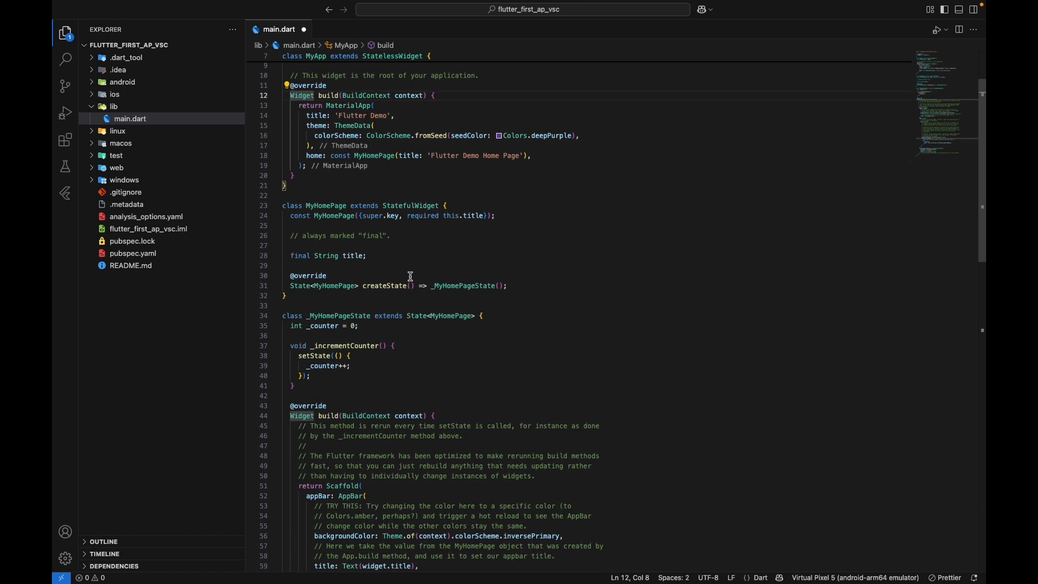
pyautogui.scroll(2, 411, 275)
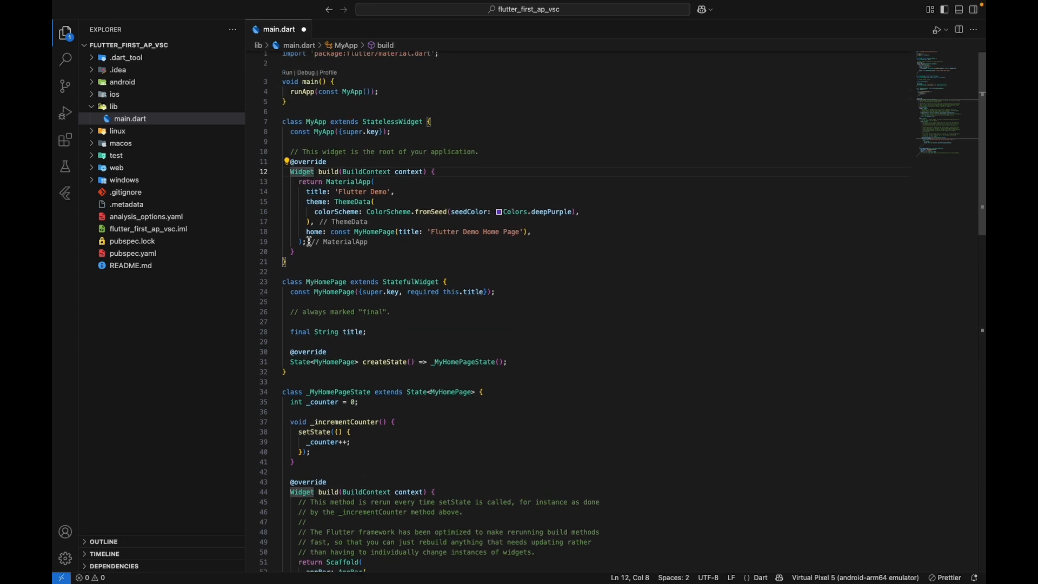
pyautogui.moveTo(295, 253); pyautogui.dragTo(289, 154)
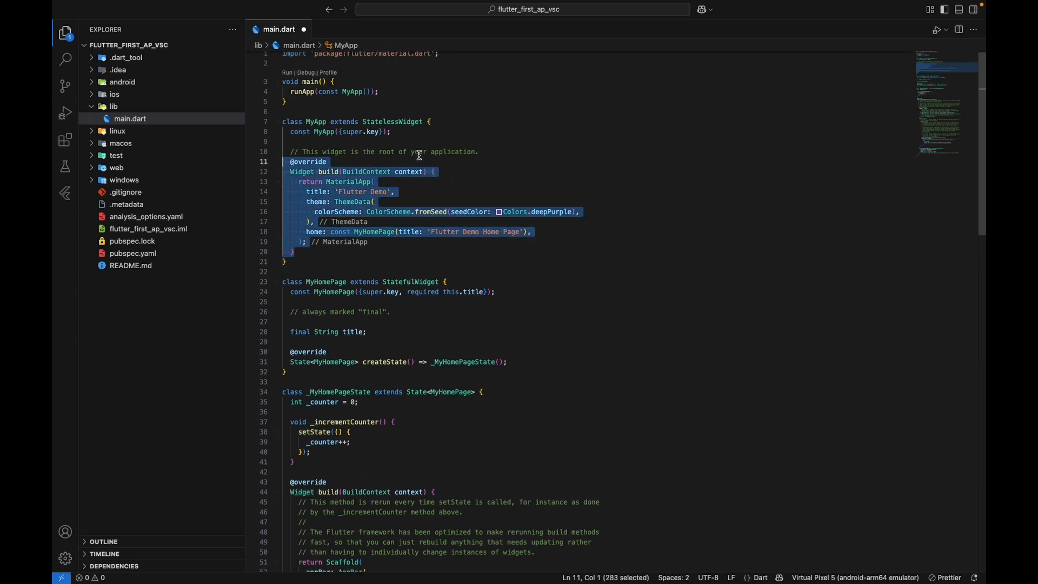
pyautogui.doubleClick(327, 172)
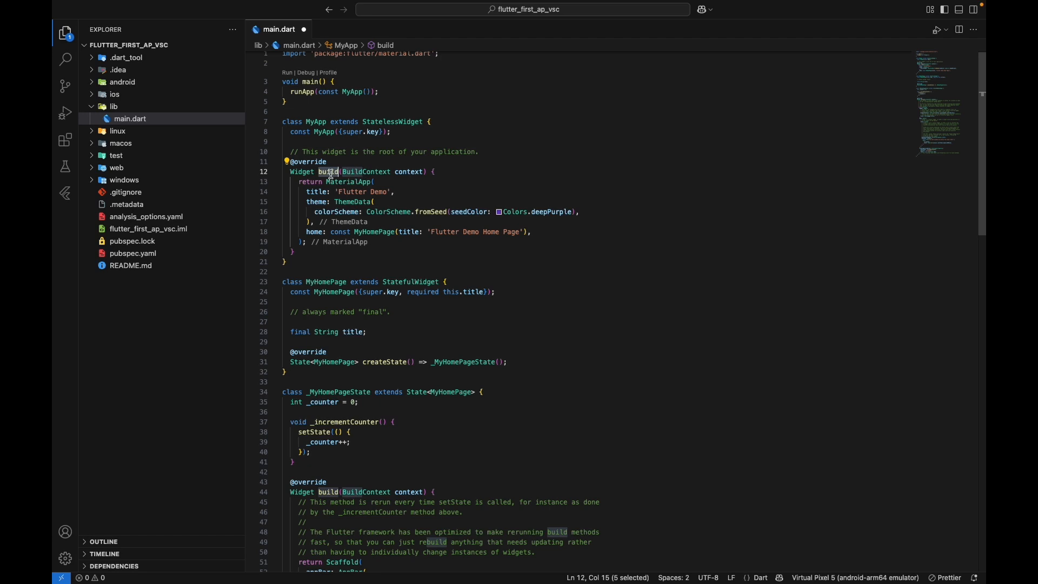
pyautogui.doubleClick(348, 182)
pyautogui.scroll(-1, 437, 268)
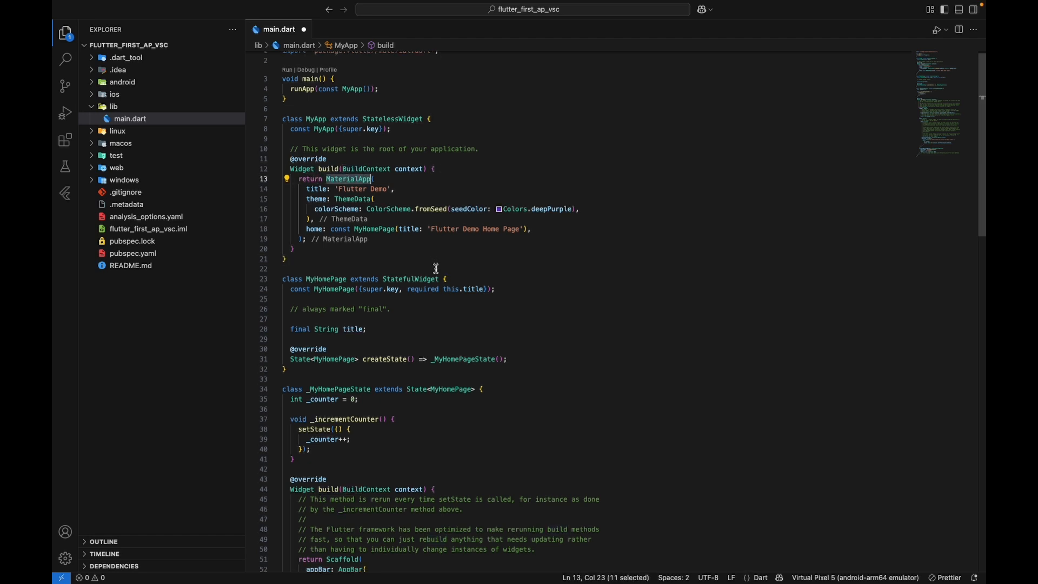
pyautogui.scroll(-10, 437, 269)
# - Save the edited main.dart file
pyautogui.moveTo(573, 448); pyautogui.dragTo(432, 334)
pyautogui.scroll(2, 378, 271)
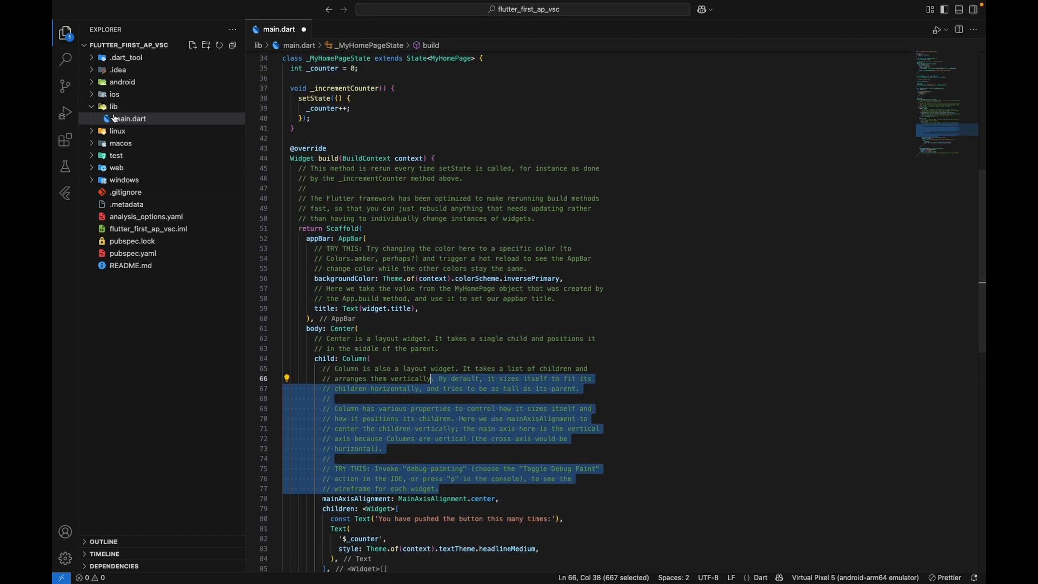
pyautogui.scroll(5, 468, 279)
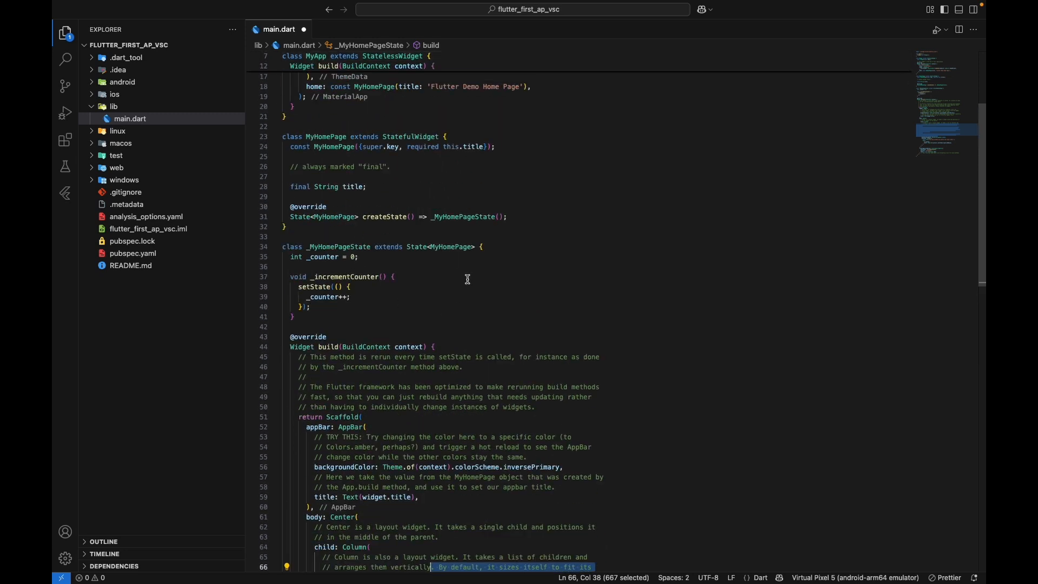
pyautogui.press('super+s')
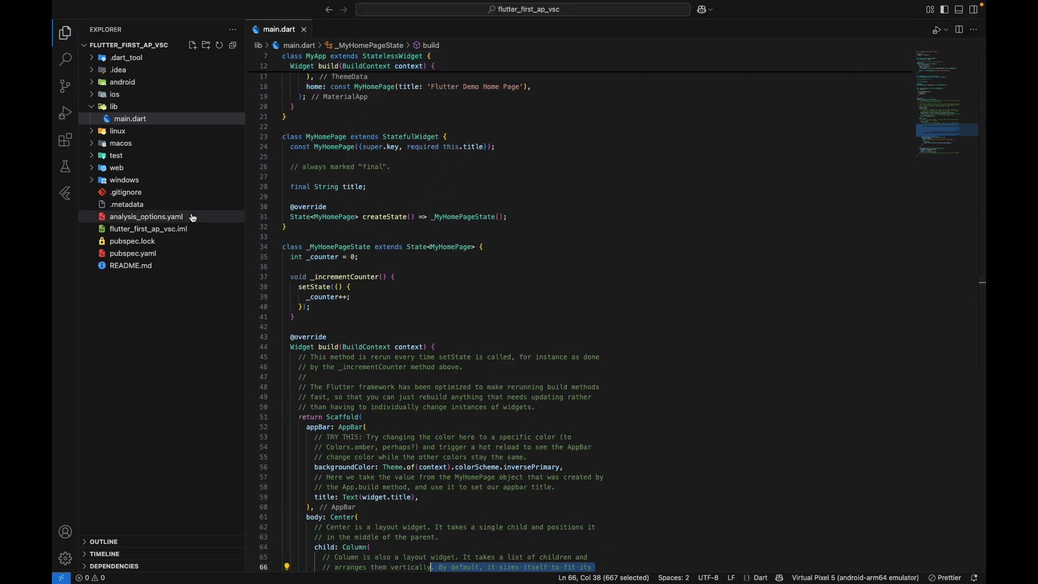